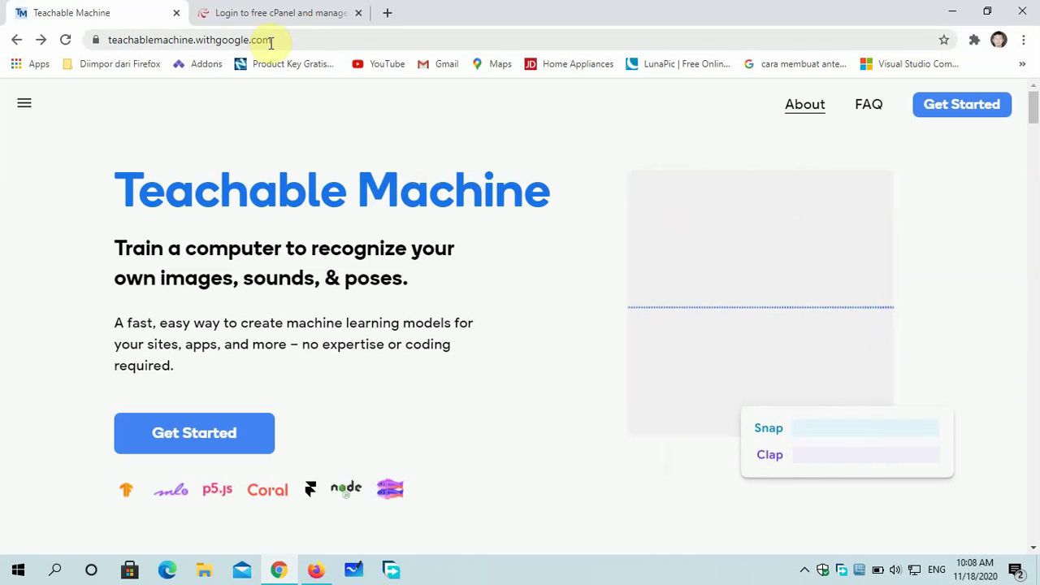
# Step: Start a new image project from the Teachable Machine home page
pyautogui.moveTo(268, 40); pyautogui.dragTo(127, 46)
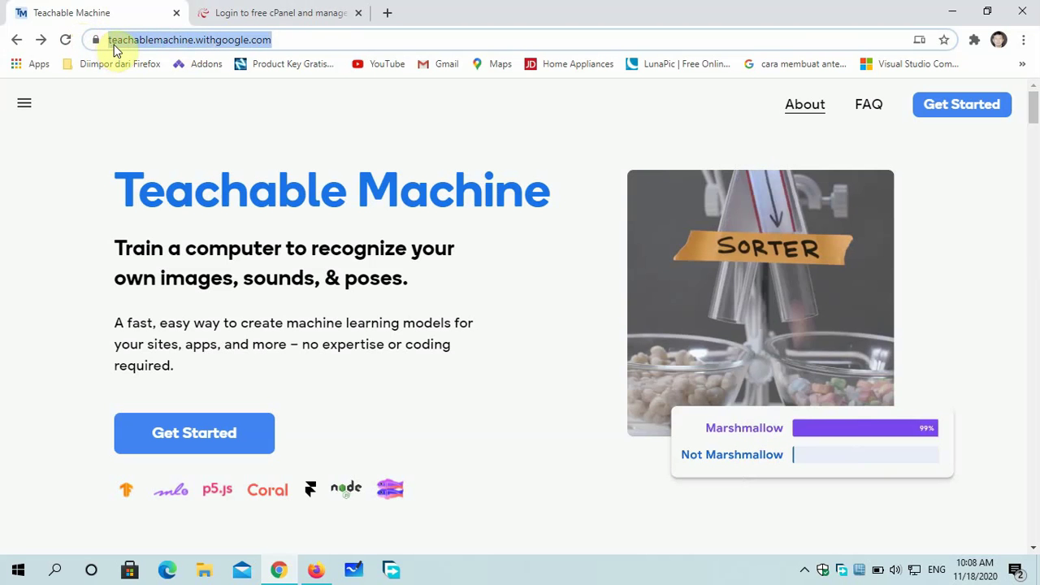
pyautogui.click(303, 42)
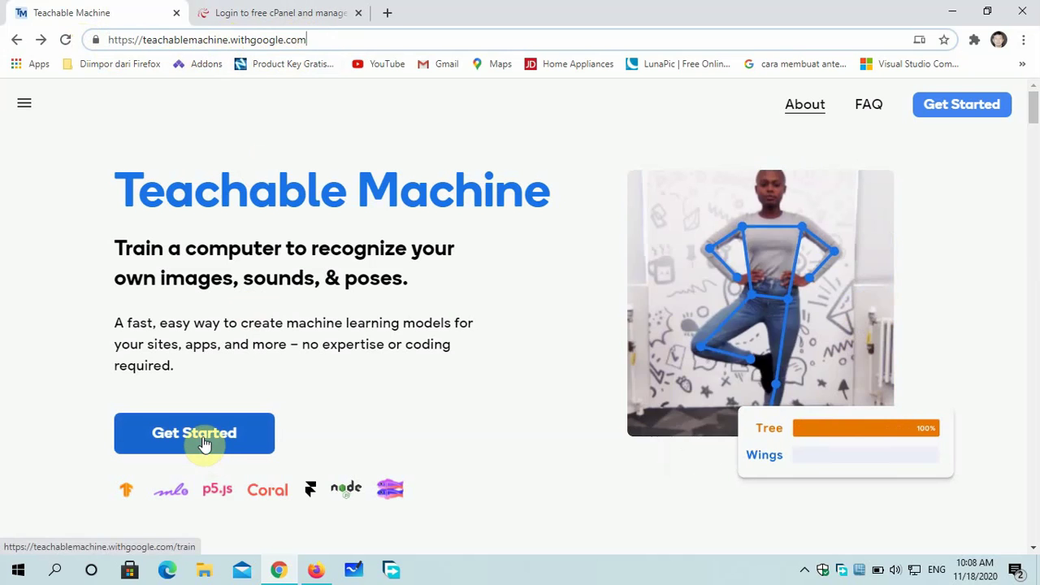
pyautogui.click(204, 433)
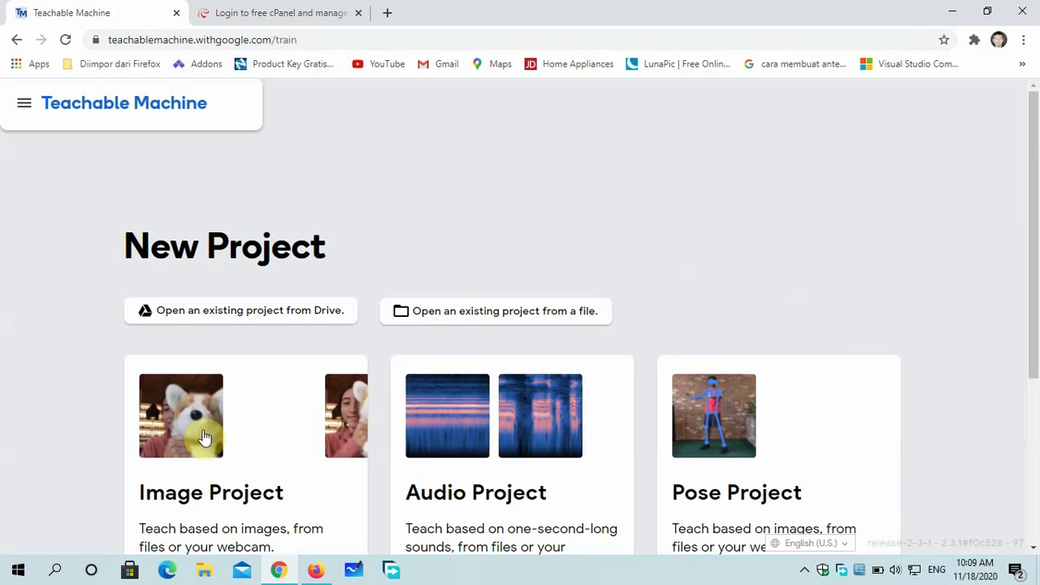
pyautogui.scroll(-1, 256, 347)
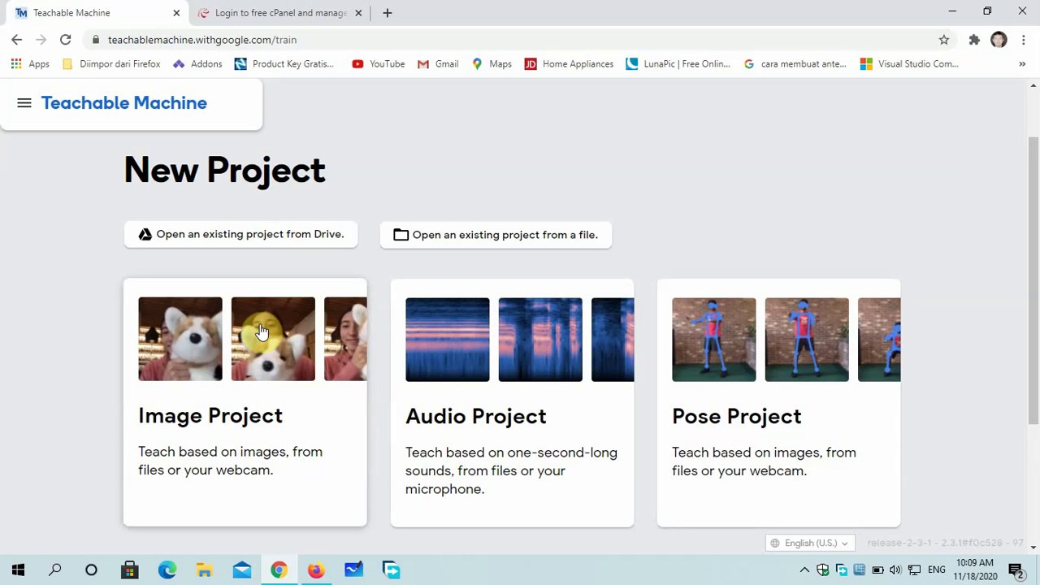
pyautogui.click(226, 369)
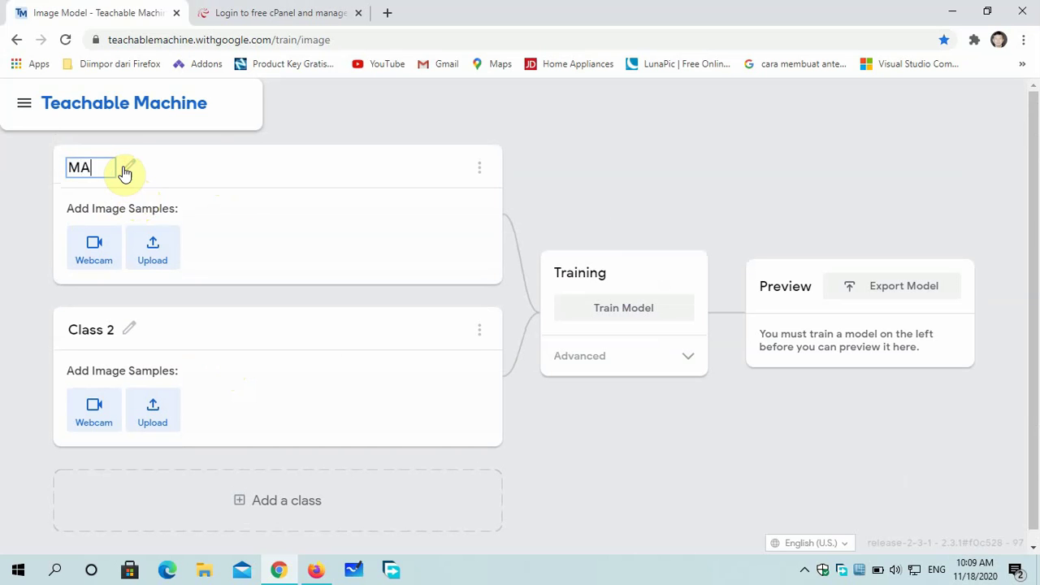
# Step: Name the first class MASK and record about 340 webcam image samples of a masked face for it
pyautogui.click(171, 174)
pyautogui.click(95, 247)
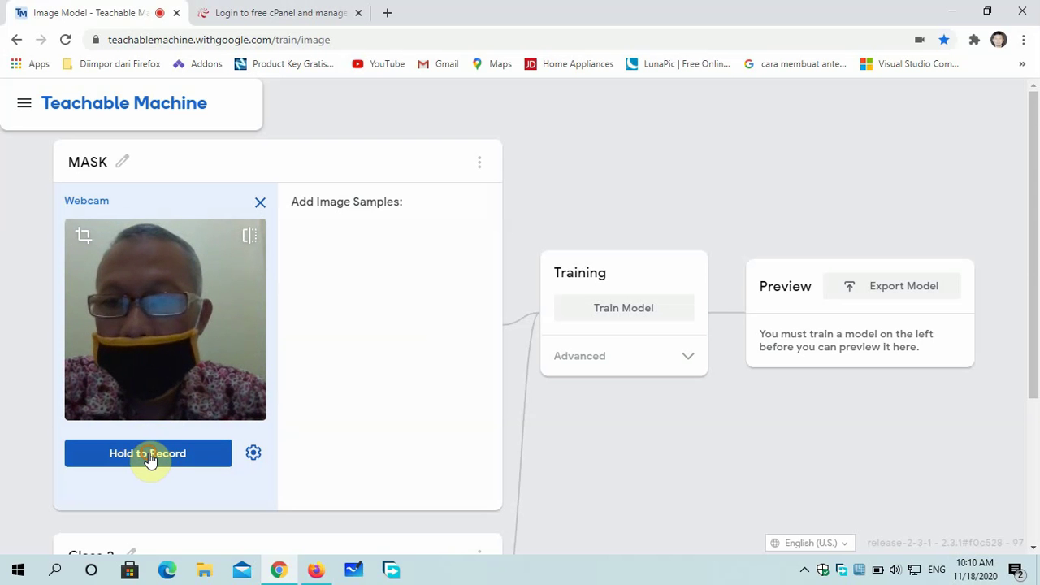
pyautogui.moveTo(150, 458); pyautogui.dragTo(149, 458)
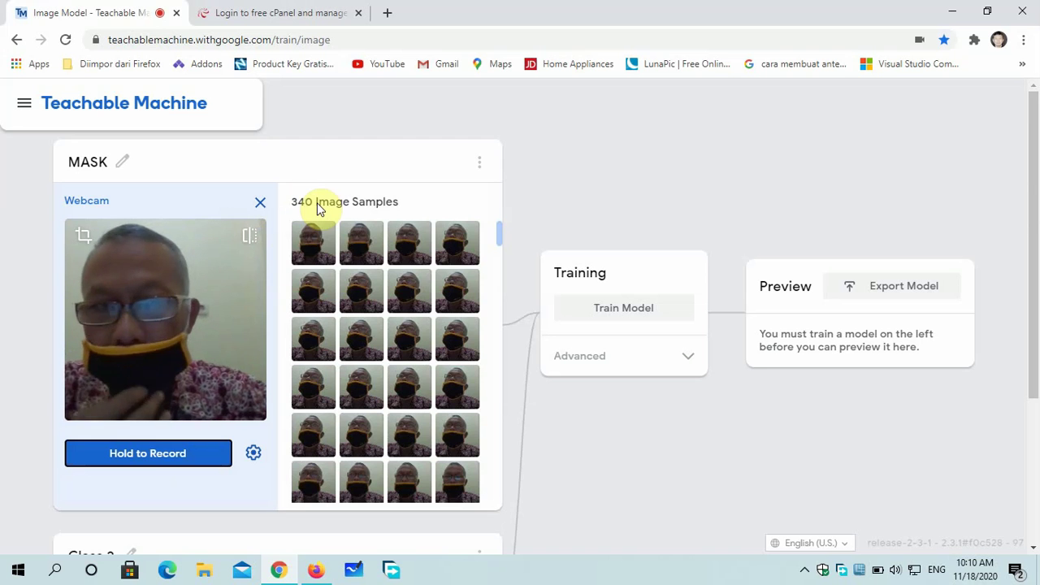
# Step: Rename the second class as NO_MASK
pyautogui.scroll(-3, 274, 293)
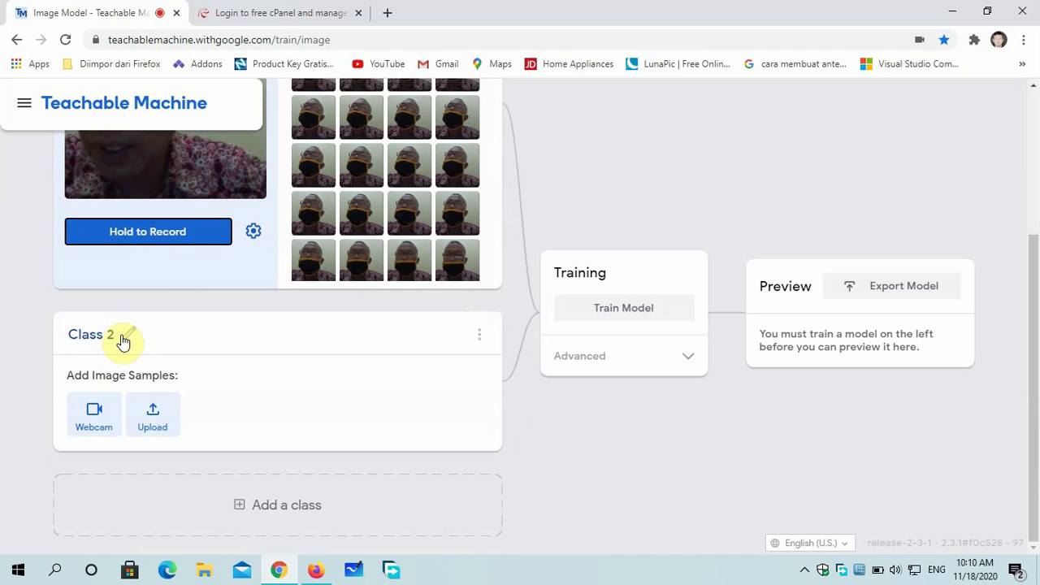
pyautogui.click(124, 340)
pyautogui.write('n')
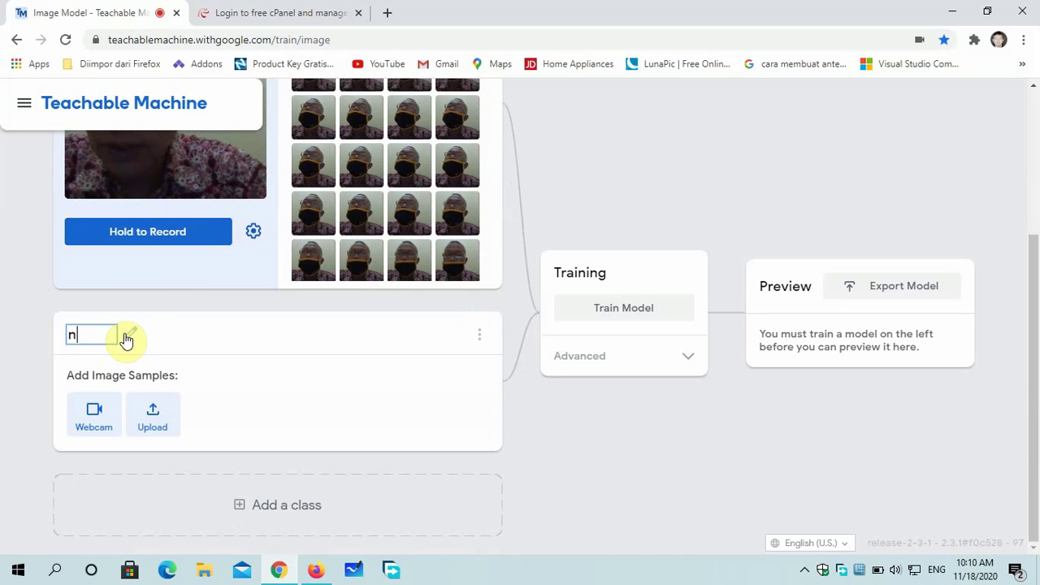
pyautogui.write('oN')
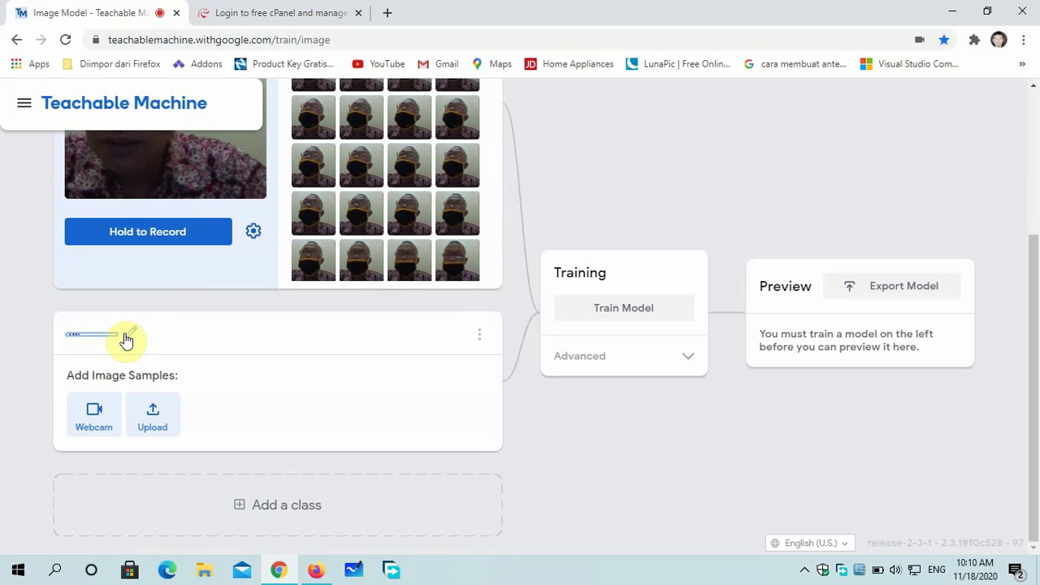
pyautogui.write('NO')
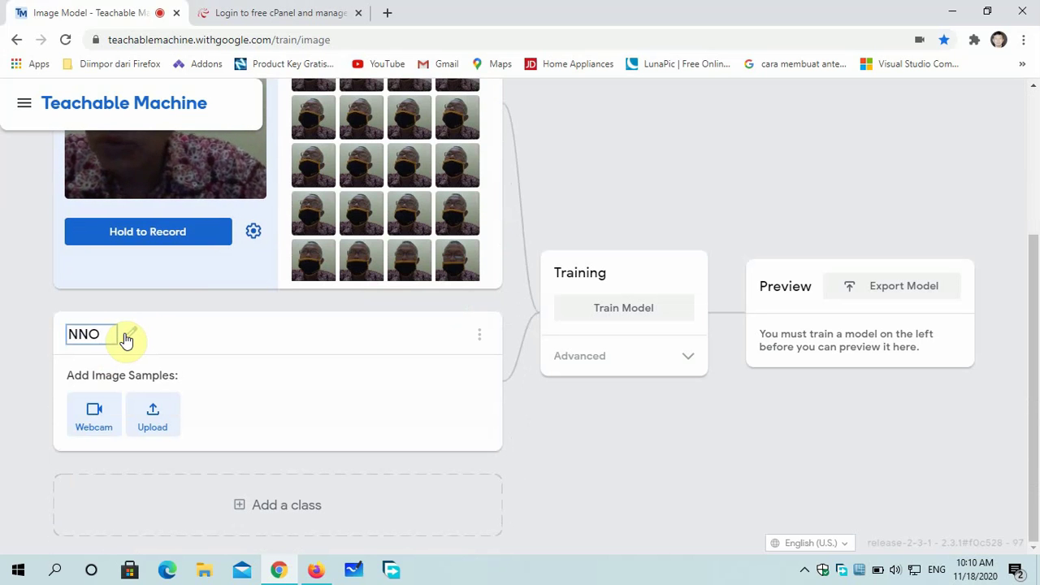
pyautogui.press('BackSpace')
pyautogui.press('BackSpace')
pyautogui.write('O')
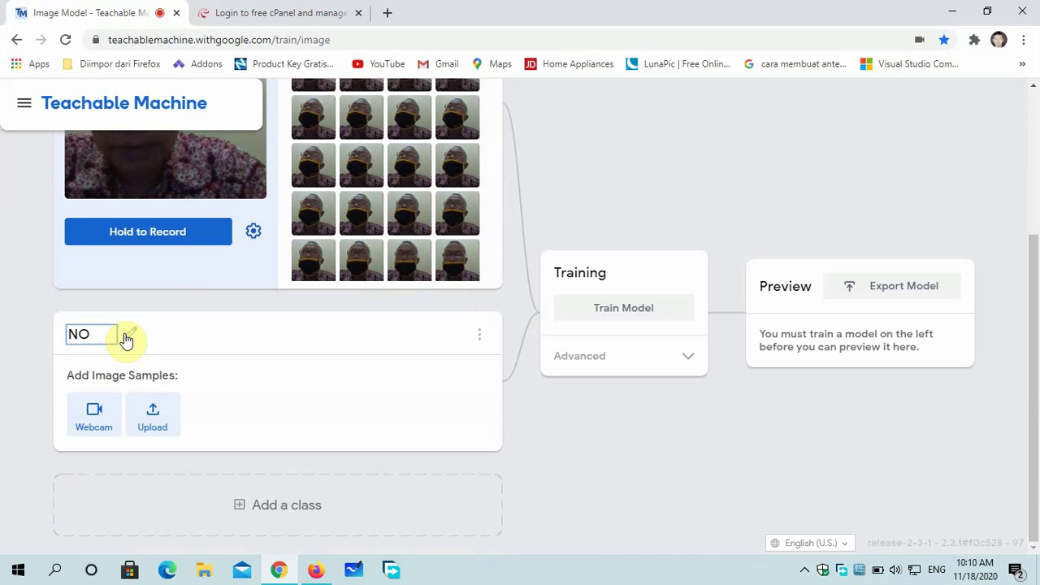
pyautogui.write('_MASK')
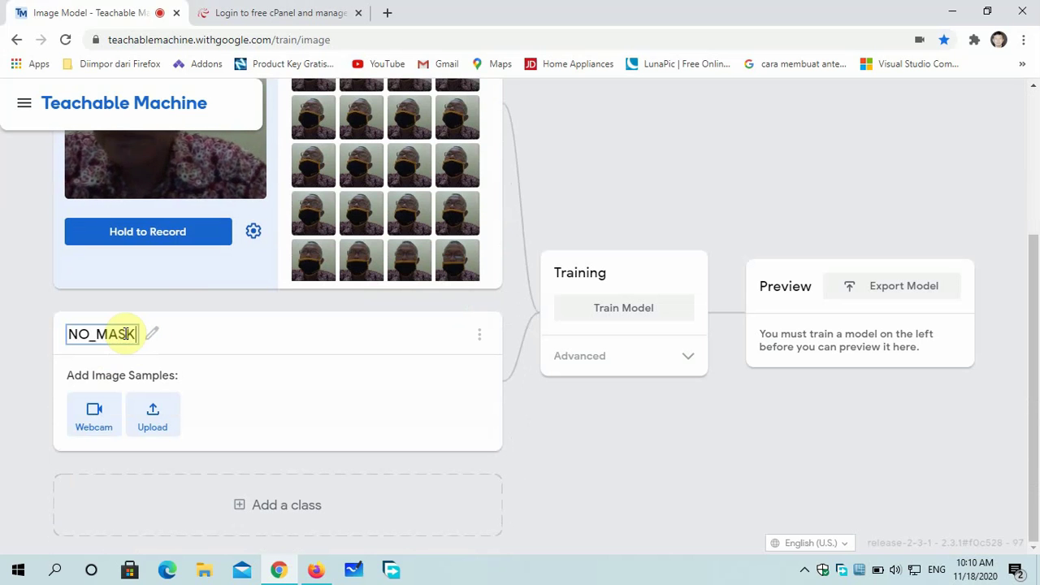
pyautogui.click(167, 340)
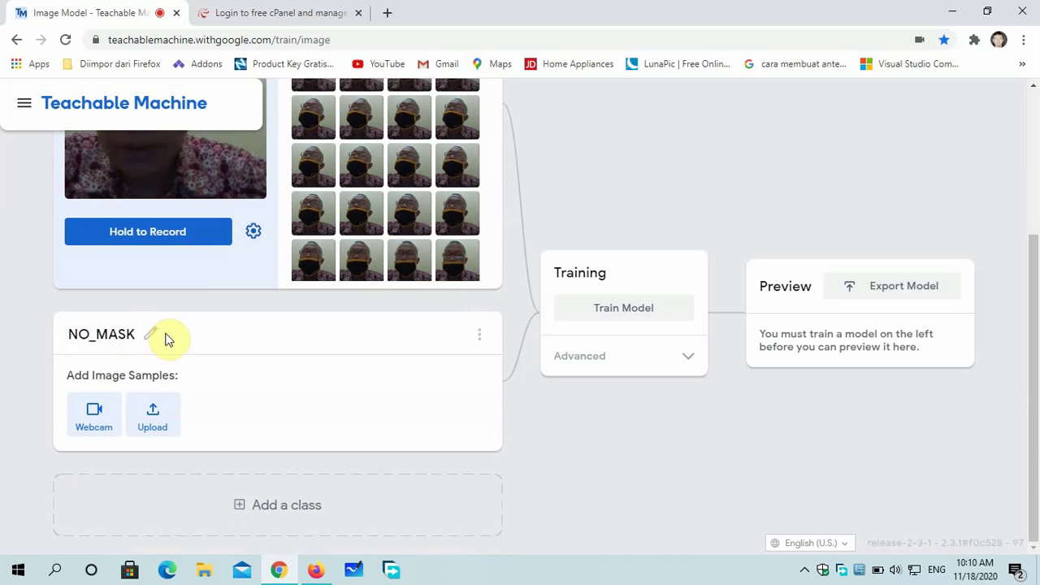
# Step: Record about 290 webcam image samples of an unmasked face for the NO_MASK class
pyautogui.scroll(2, 193, 336)
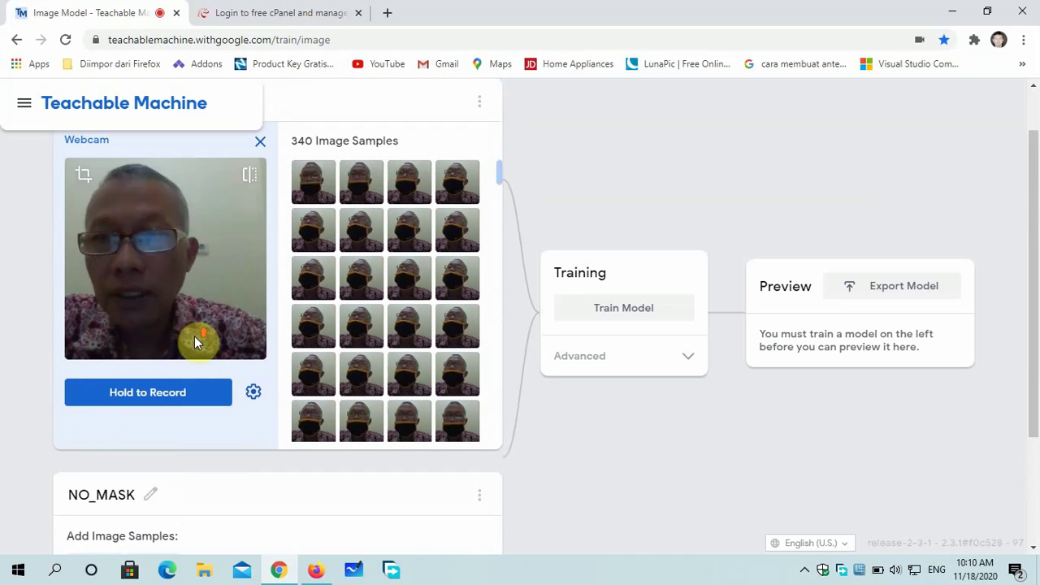
pyautogui.scroll(1, 194, 335)
pyautogui.scroll(-3, 195, 341)
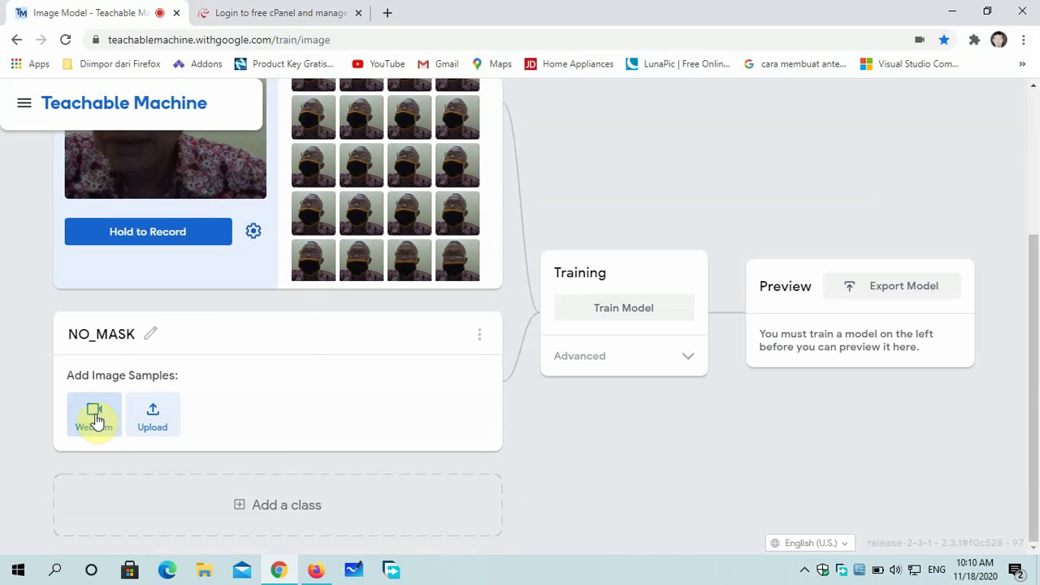
pyautogui.click(95, 418)
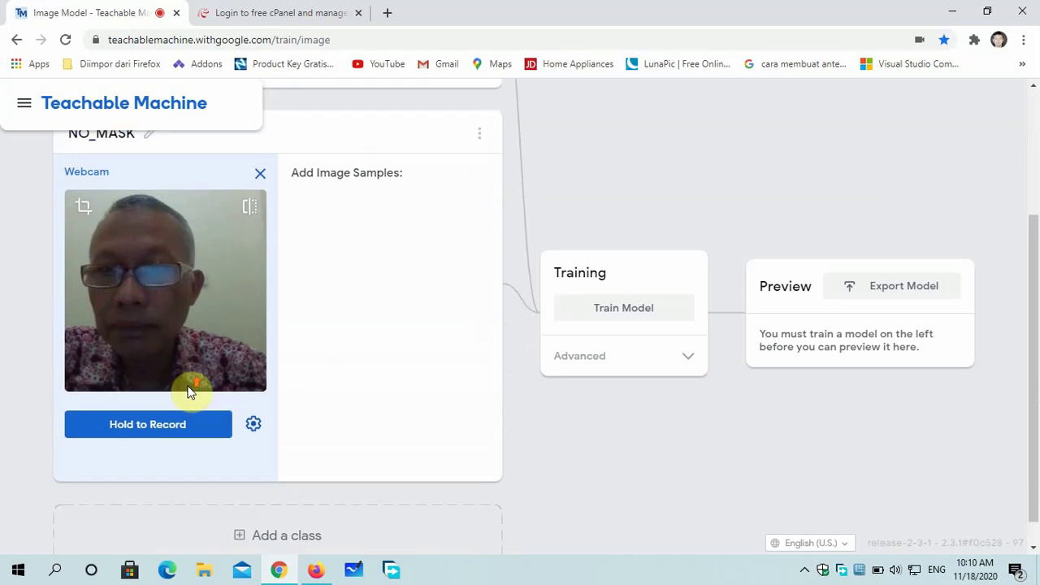
pyautogui.scroll(2, 188, 392)
pyautogui.moveTo(161, 549); pyautogui.dragTo(165, 552)
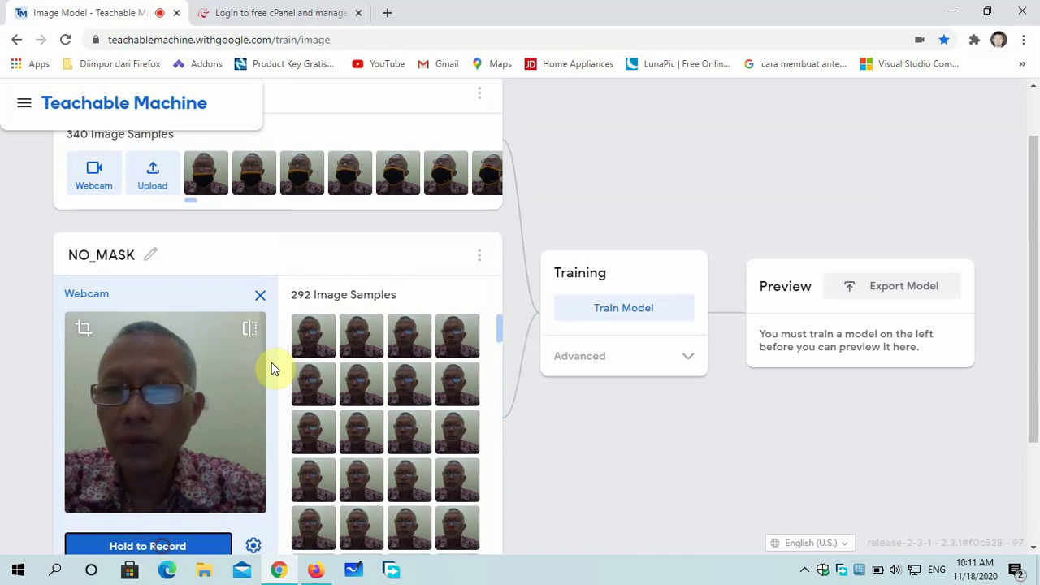
# Step: Check the recorded samples and advanced training settings, and train the model on the MASK and NO_MASK classes
pyautogui.scroll(-2, 274, 366)
pyautogui.scroll(3, 273, 363)
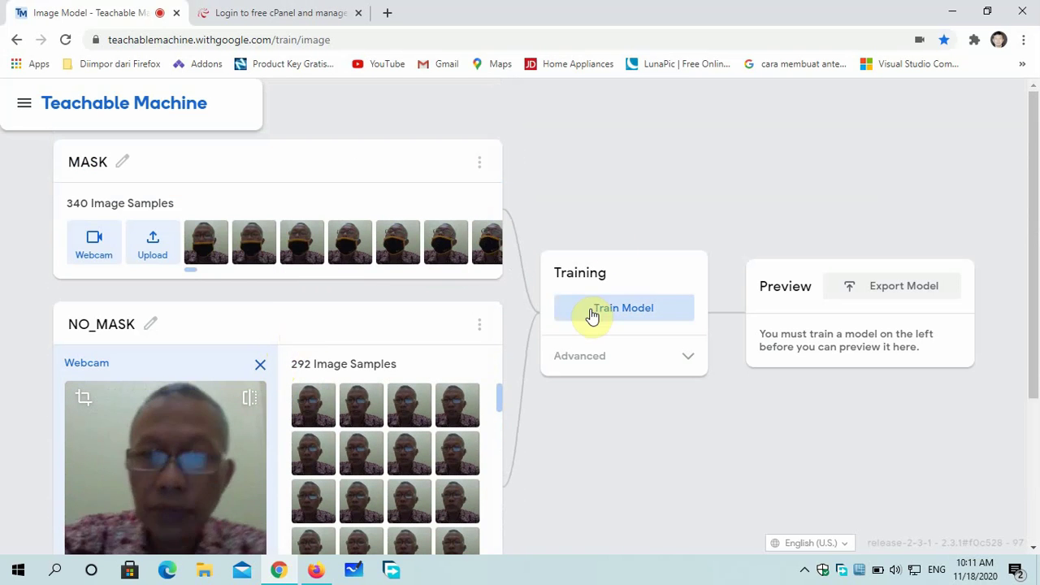
pyautogui.scroll(-3, 360, 379)
pyautogui.scroll(3, 534, 446)
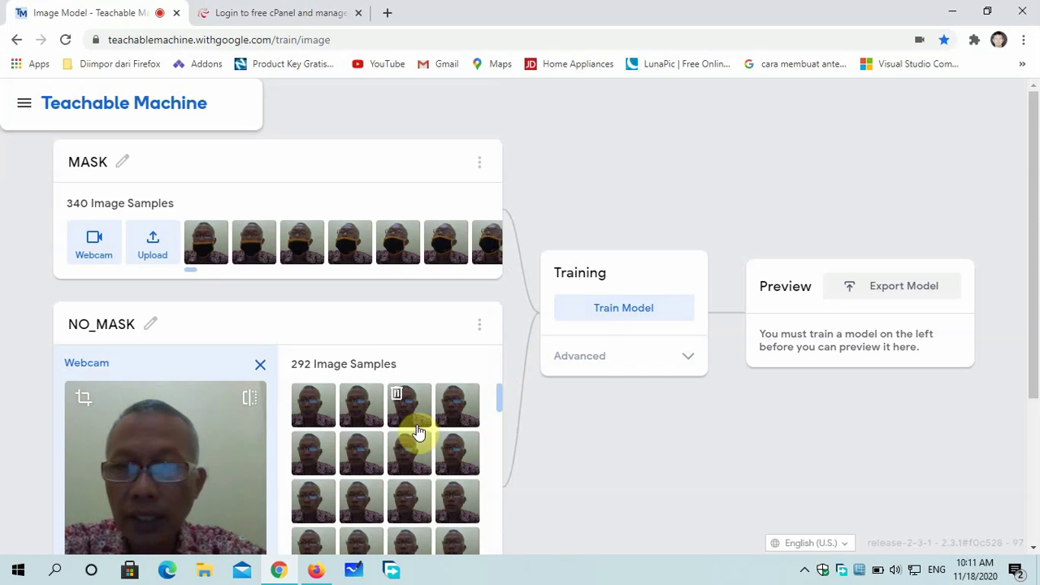
pyautogui.scroll(-1, 390, 416)
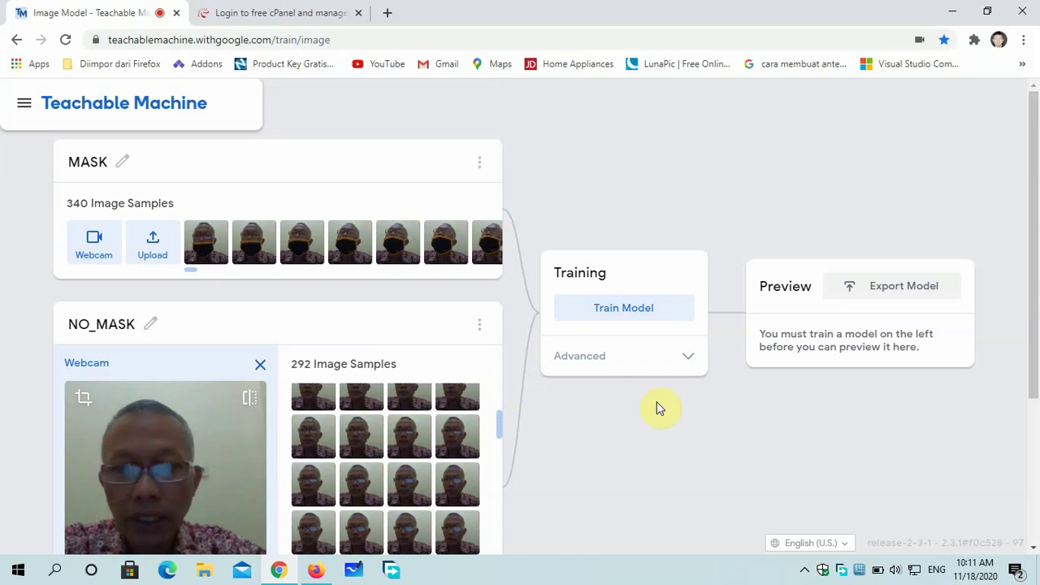
pyautogui.click(688, 359)
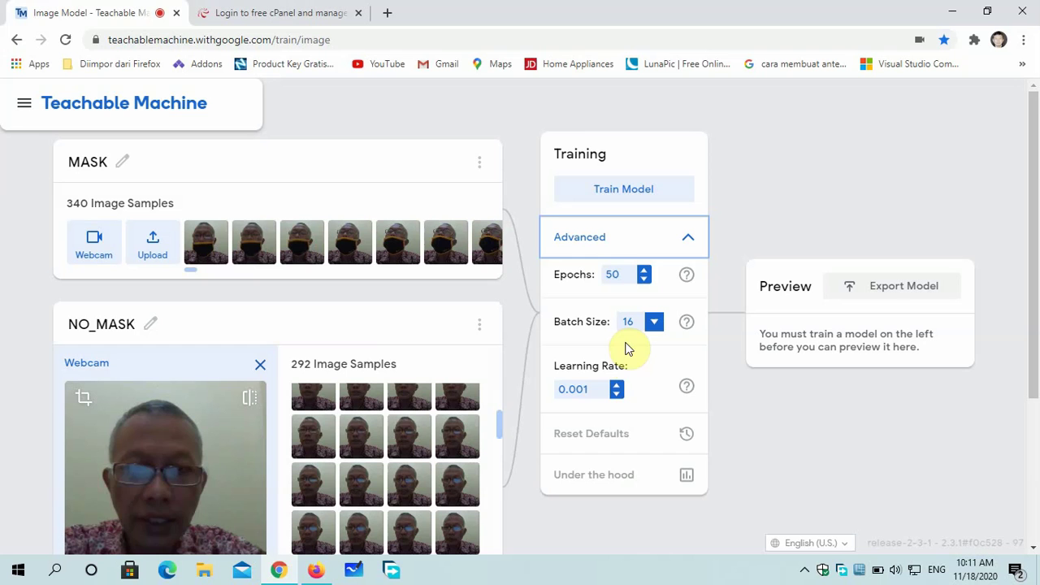
pyautogui.click(613, 191)
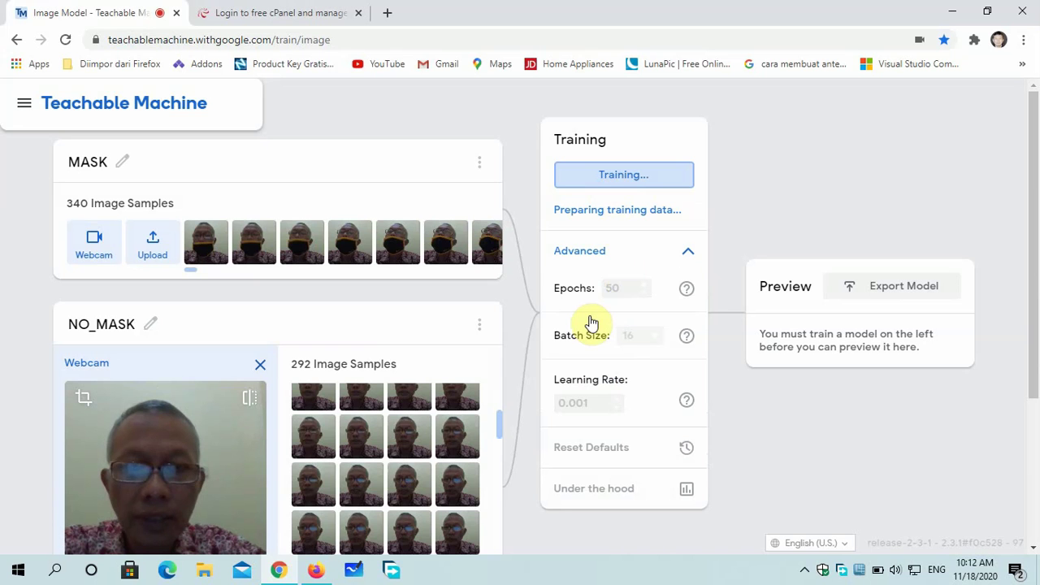
pyautogui.click(685, 251)
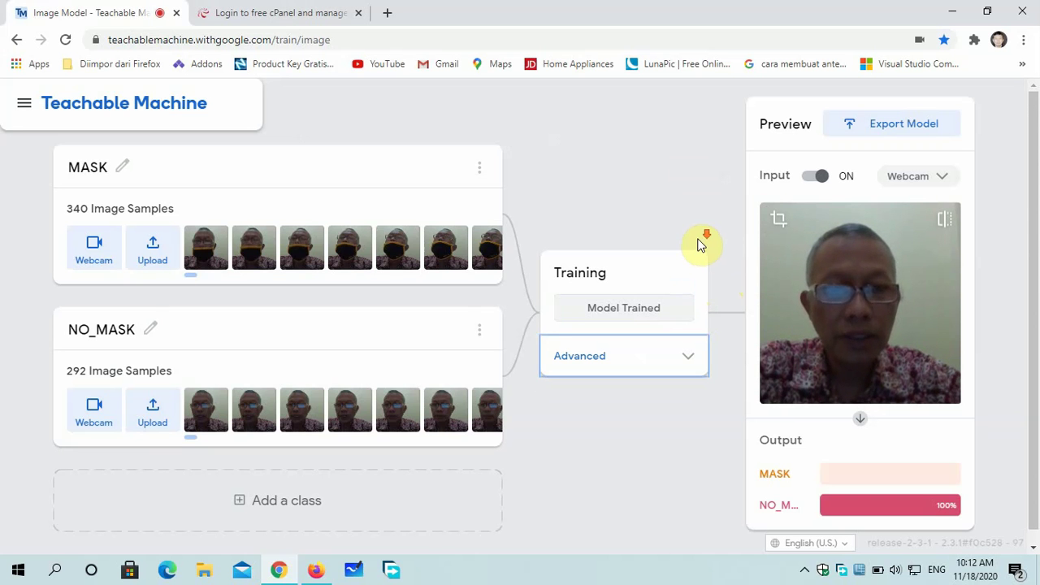
# Step: Check the trained model's live webcam preview, switching its input off and back on
pyautogui.scroll(-1, 699, 243)
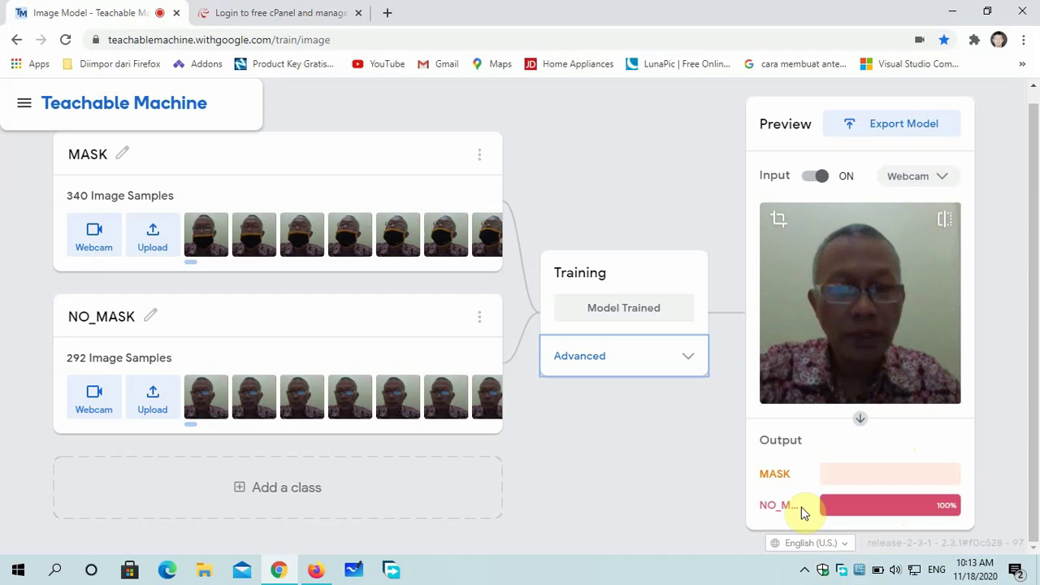
pyautogui.click(816, 177)
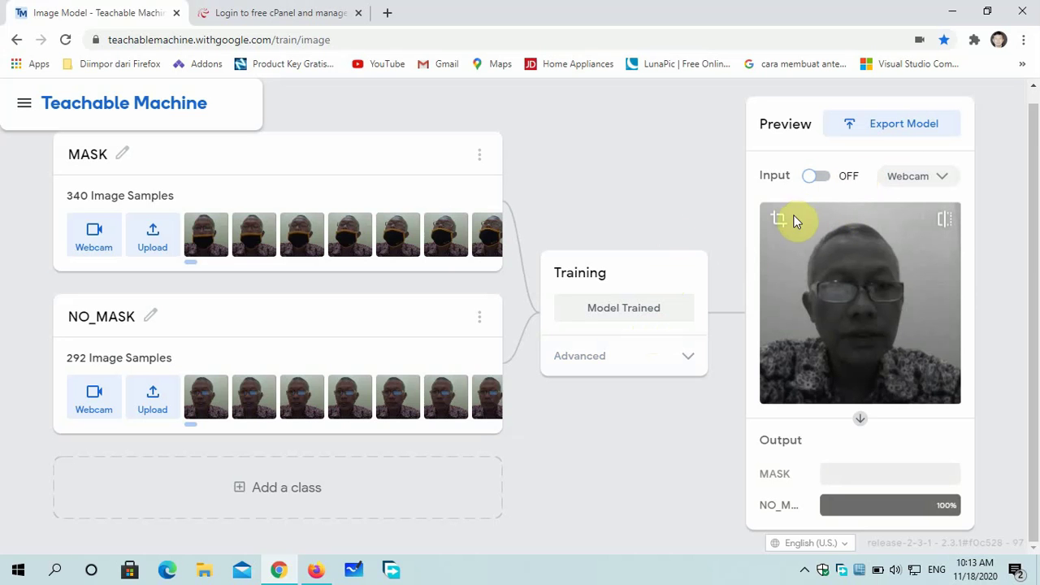
pyautogui.click(816, 177)
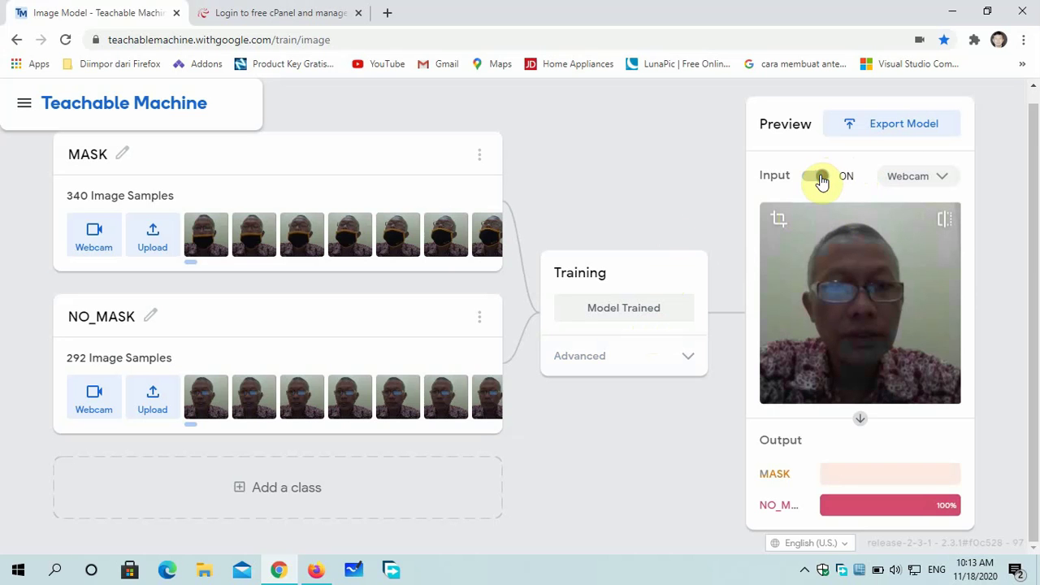
# Step: Open the model export options and compare the descriptions of the Tensorflow.js, Tensorflow and Tensorflow Lite formats
pyautogui.click(886, 128)
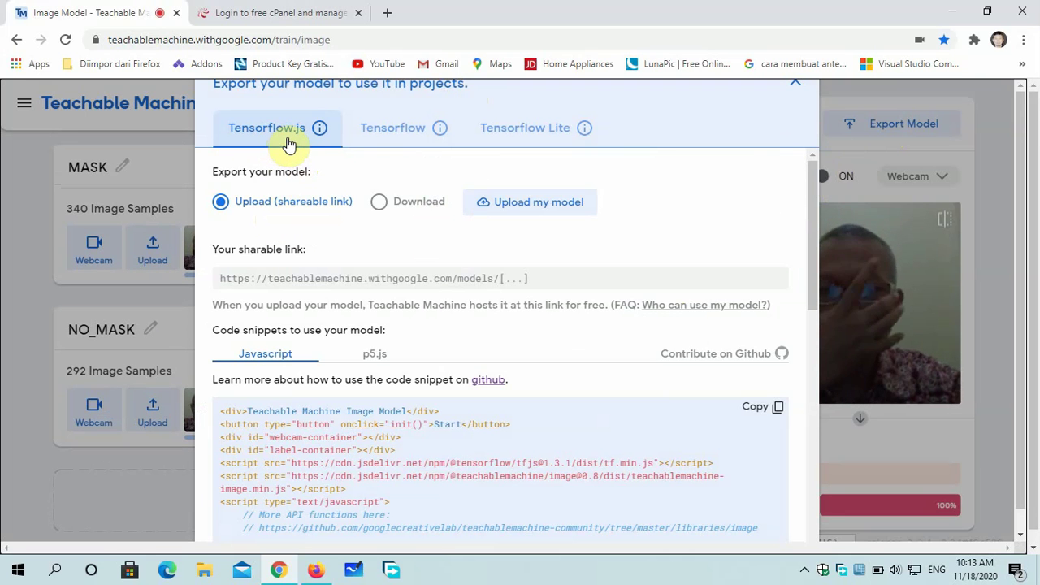
pyautogui.click(437, 133)
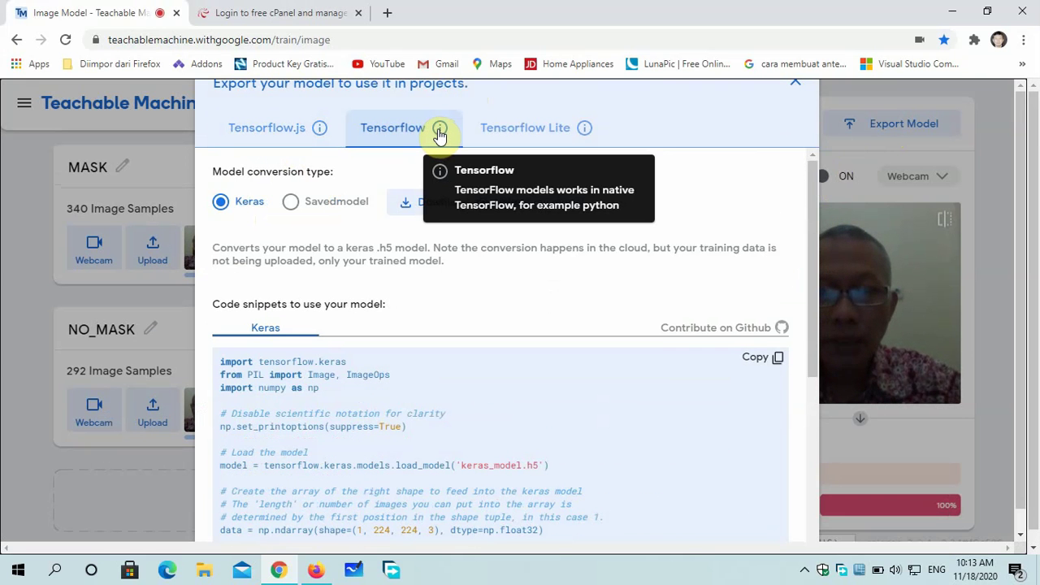
pyautogui.click(319, 130)
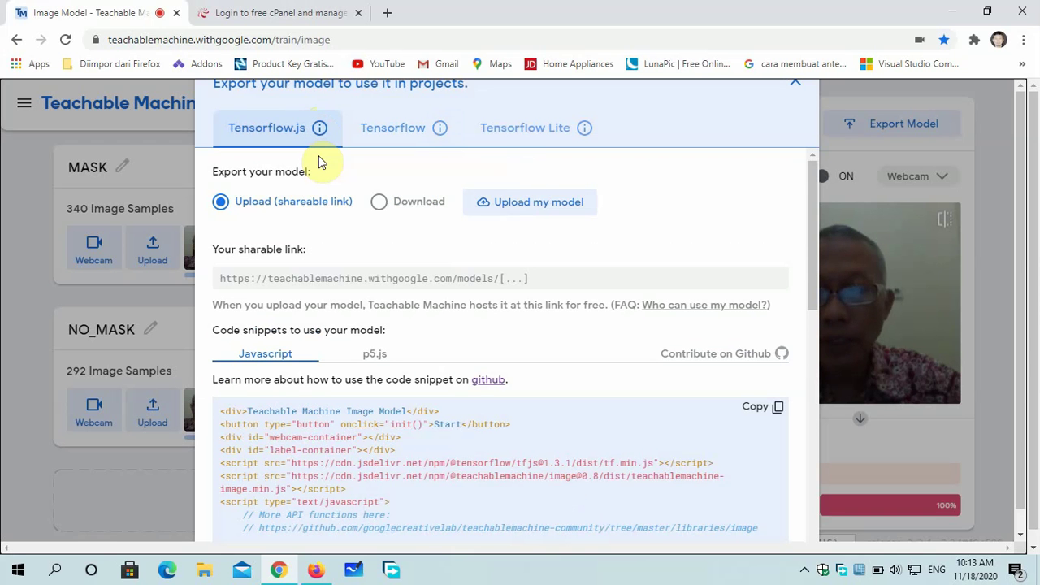
pyautogui.moveTo(585, 132)
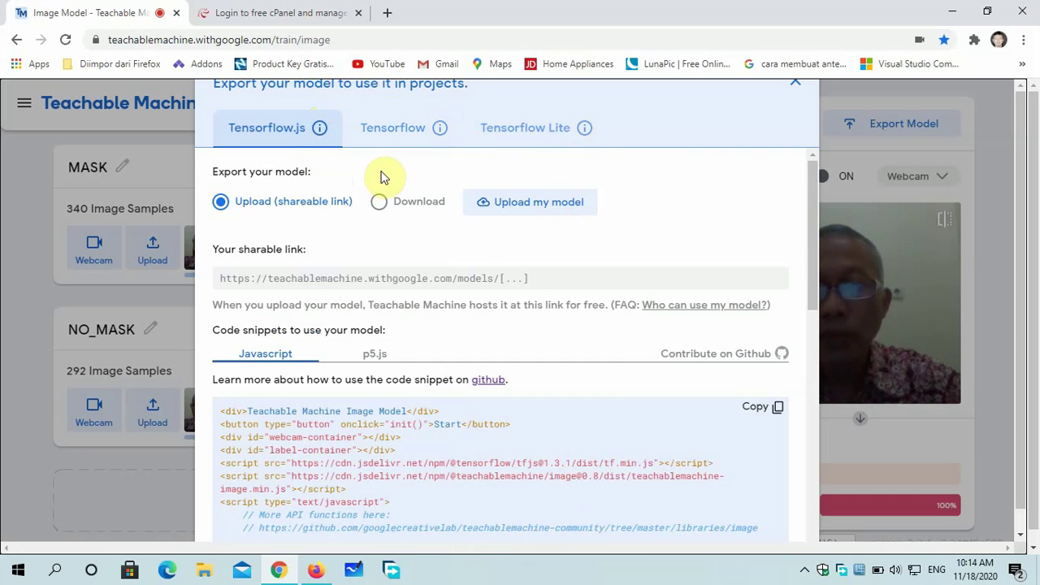
pyautogui.moveTo(320, 132)
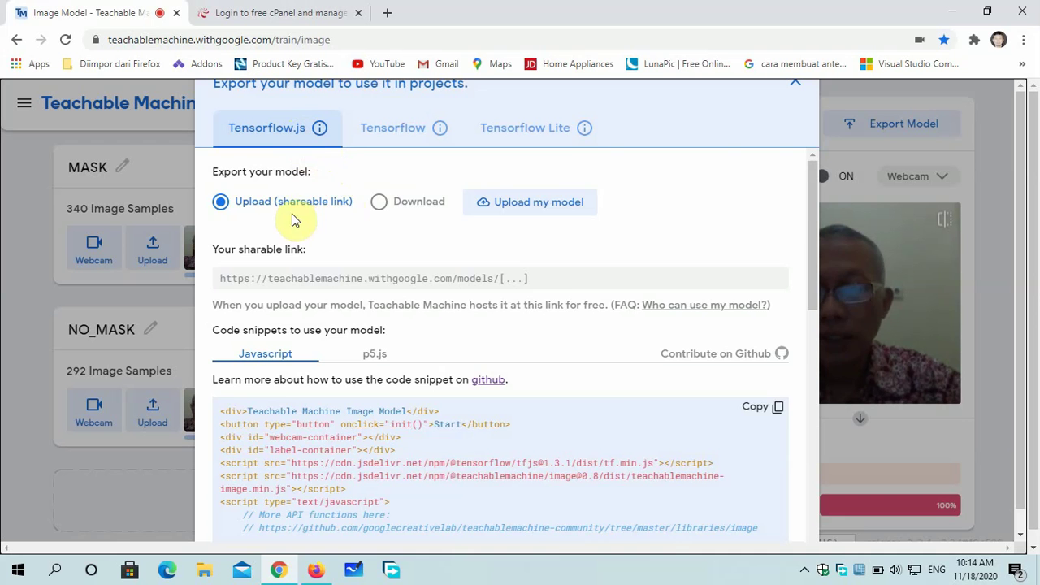
# Step: Review the Tensorflow.js shareable-link export settings and set the export method to Download
pyautogui.scroll(-3, 354, 226)
pyautogui.scroll(2, 357, 226)
pyautogui.scroll(1, 358, 227)
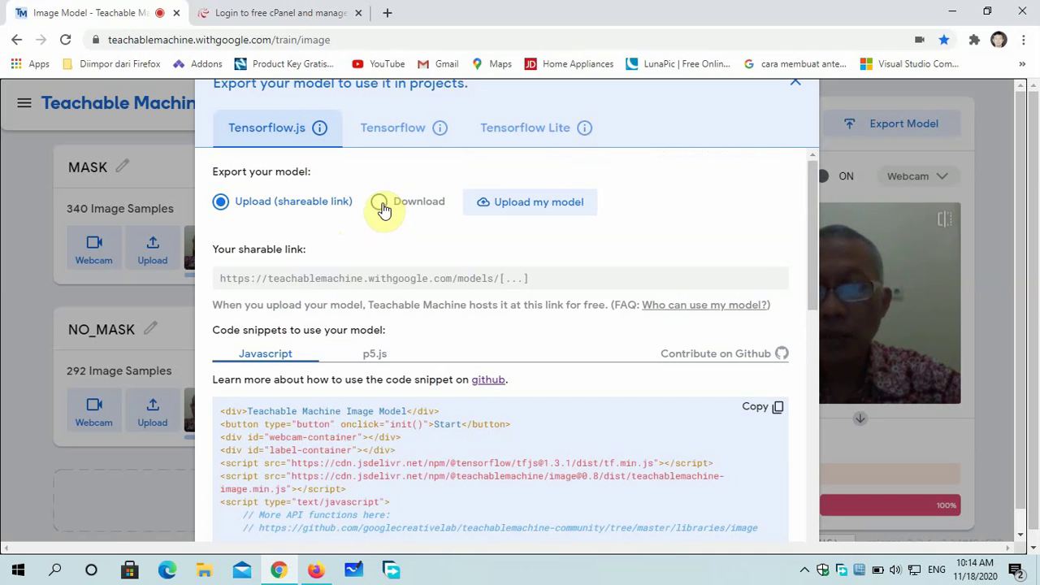
pyautogui.click(380, 203)
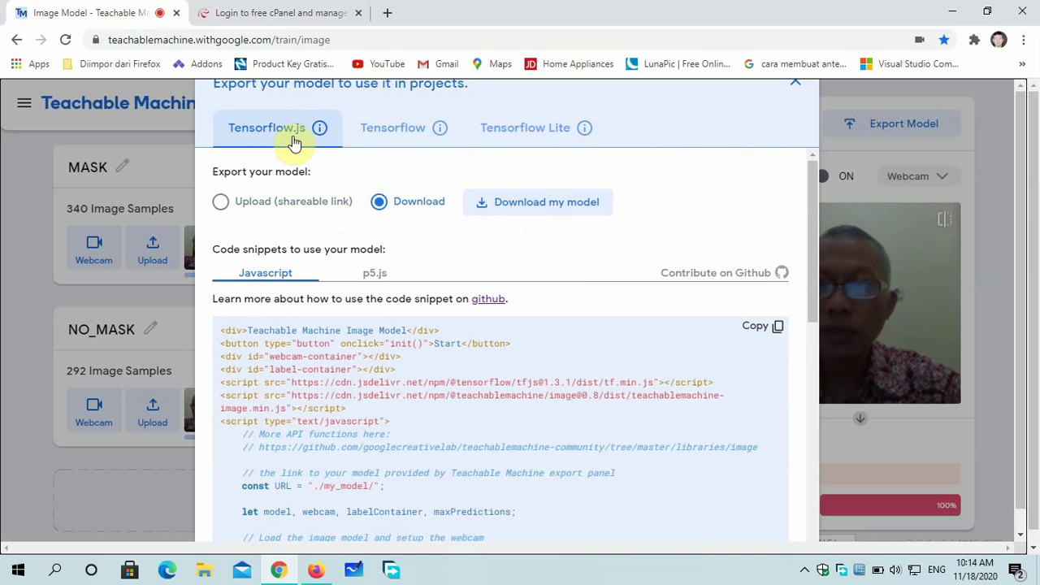
# Step: Look through the Javascript code snippet for the downloaded model and download the Tensorflow.js model
pyautogui.scroll(-2, 349, 297)
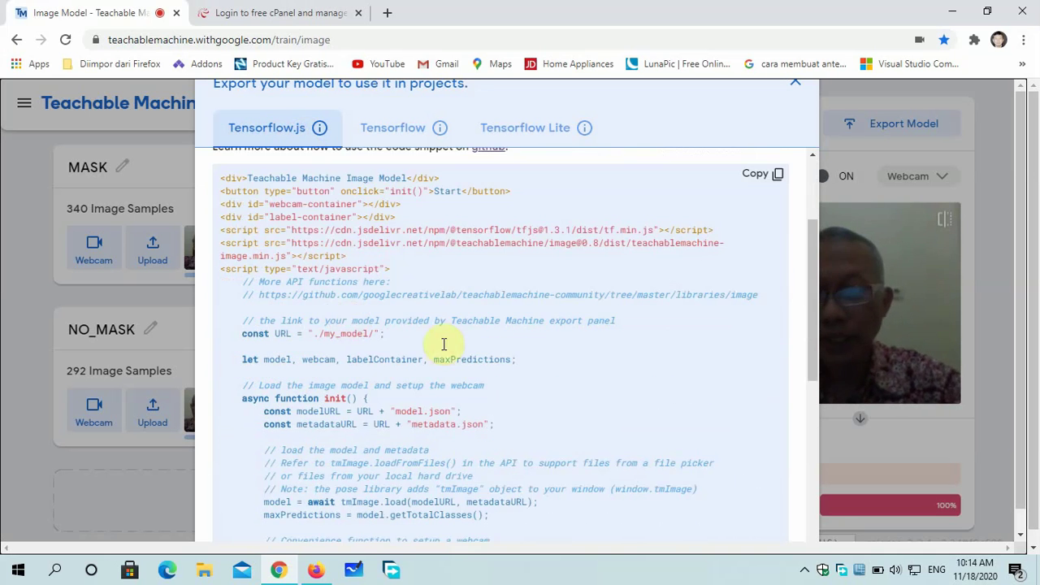
pyautogui.scroll(-3, 398, 322)
pyautogui.scroll(5, 395, 320)
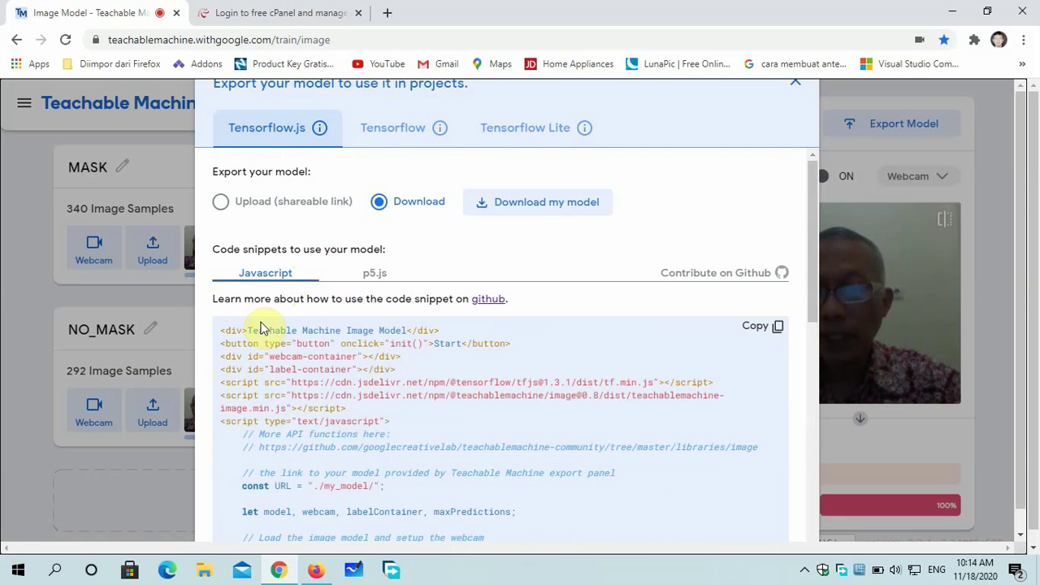
pyautogui.scroll(-1, 285, 334)
pyautogui.scroll(-2, 337, 341)
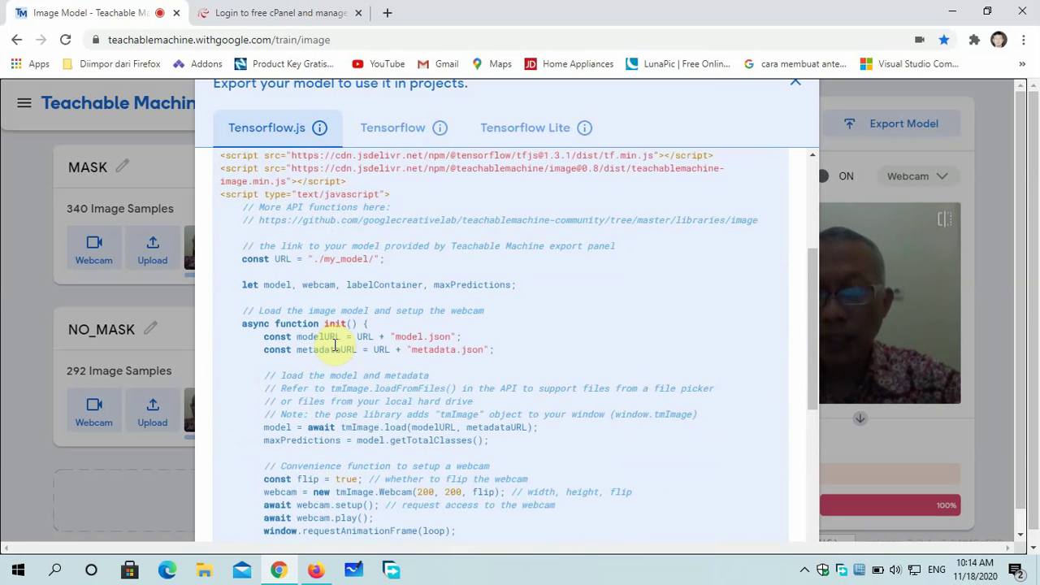
pyautogui.scroll(2, 349, 349)
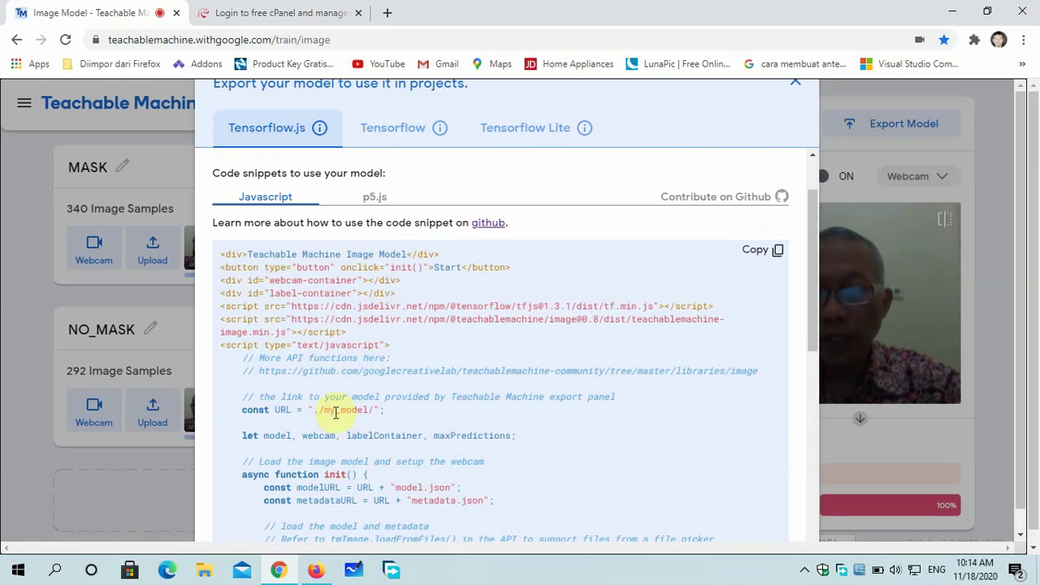
pyautogui.scroll(1, 434, 230)
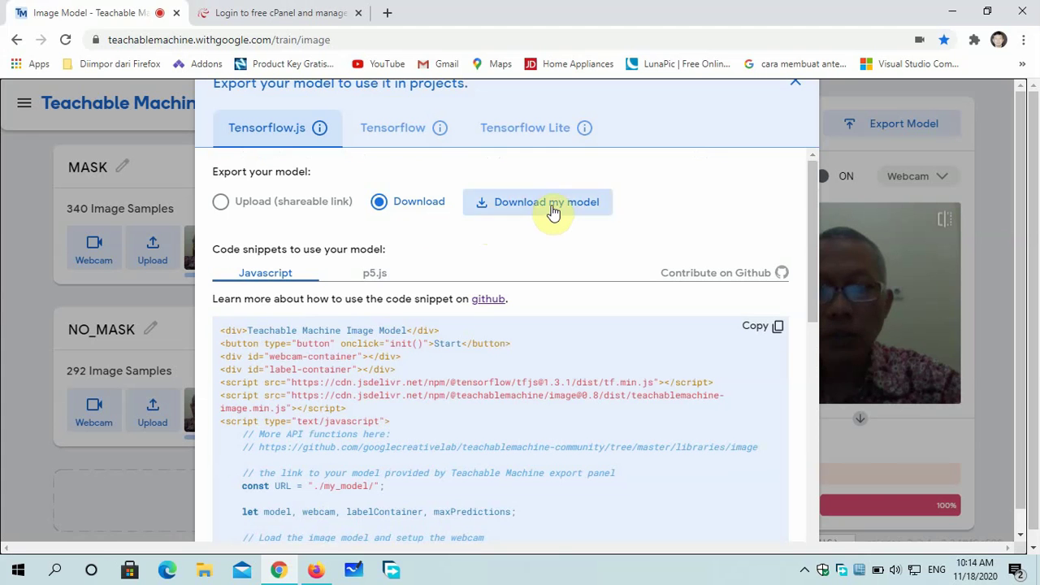
pyautogui.click(552, 211)
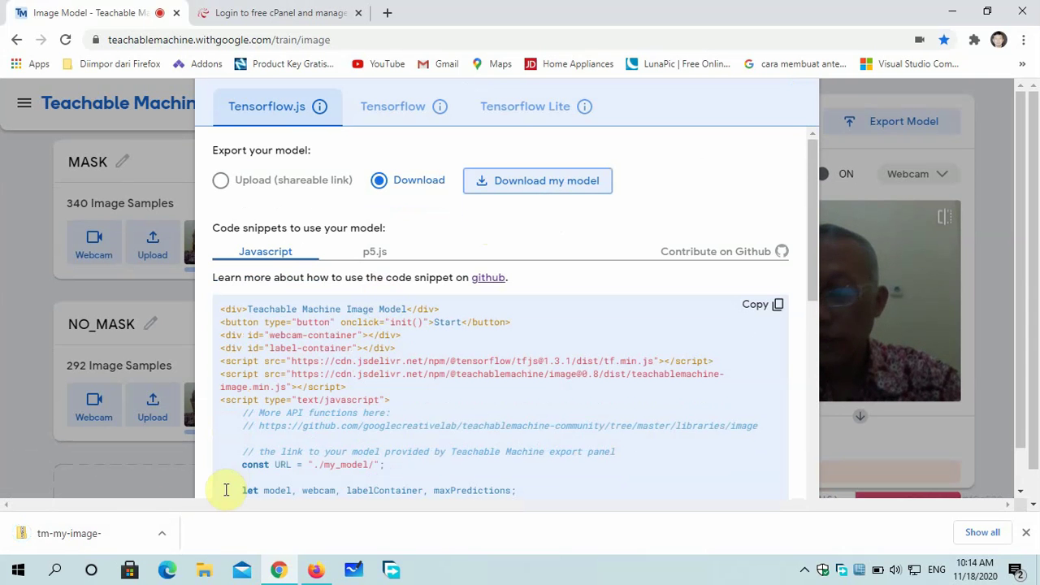
# Step: Show the downloaded tm-my-image-model.zip in its folder and inspect the archive's contents in 7-Zip
pyautogui.click(163, 539)
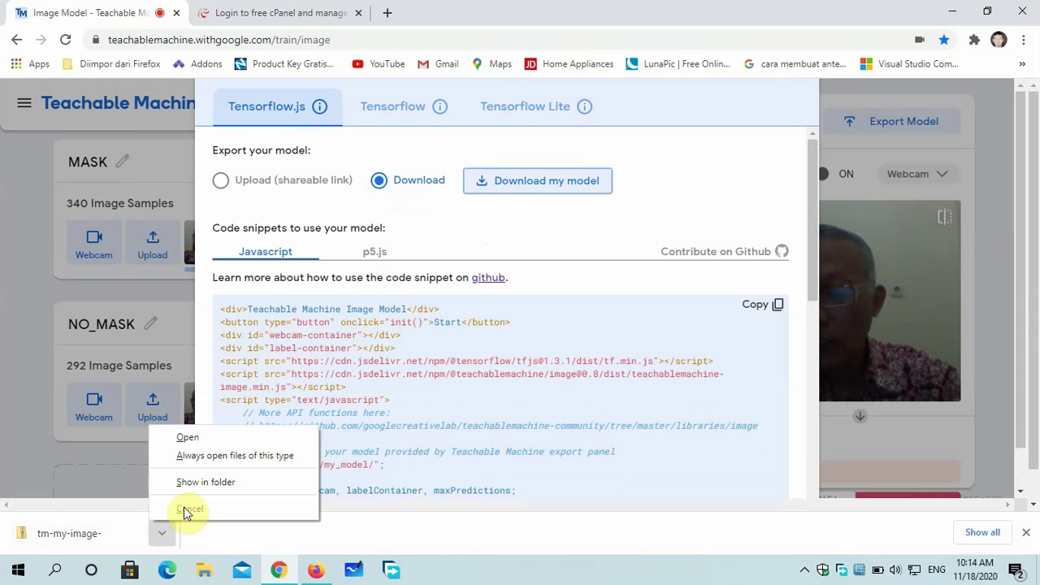
pyautogui.click(195, 484)
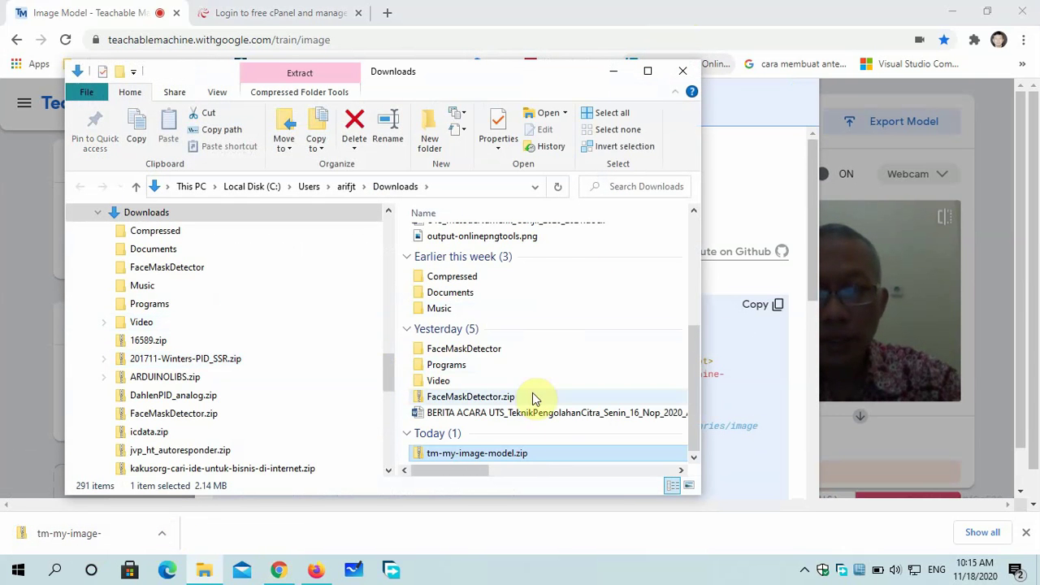
pyautogui.click(503, 461)
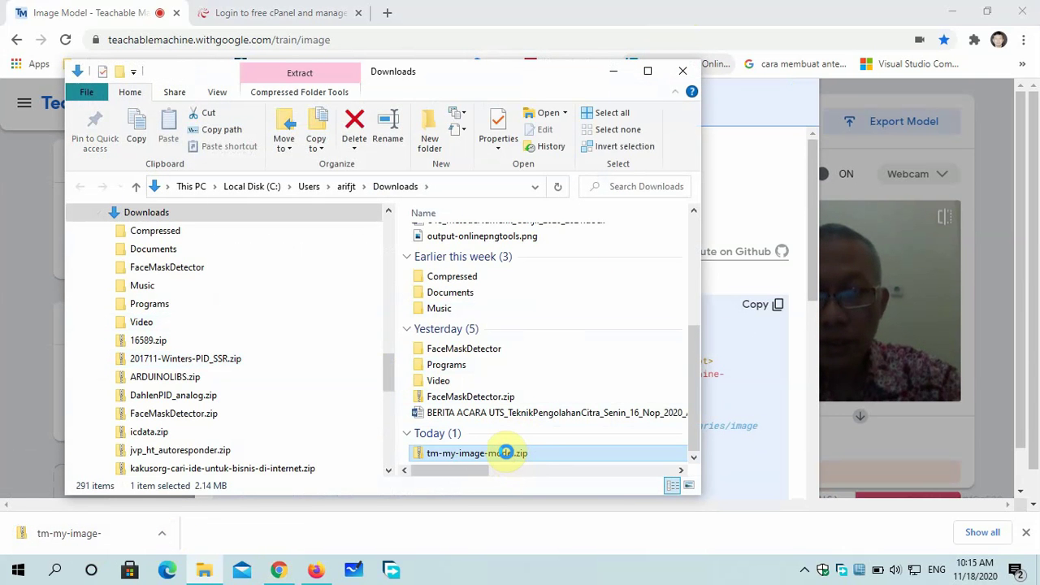
pyautogui.rightClick(506, 452)
pyautogui.moveTo(679, 179)
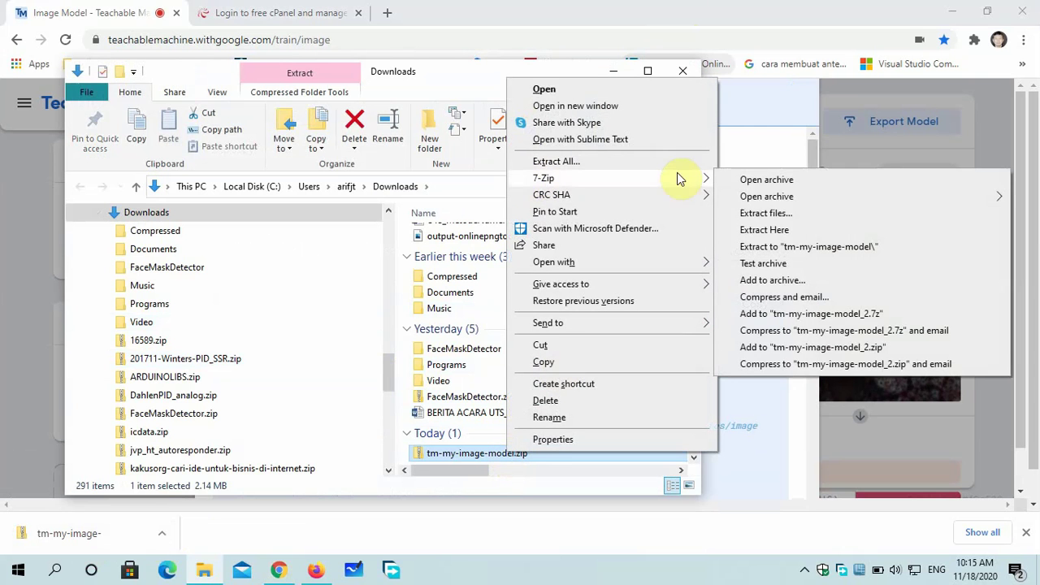
pyautogui.click(749, 180)
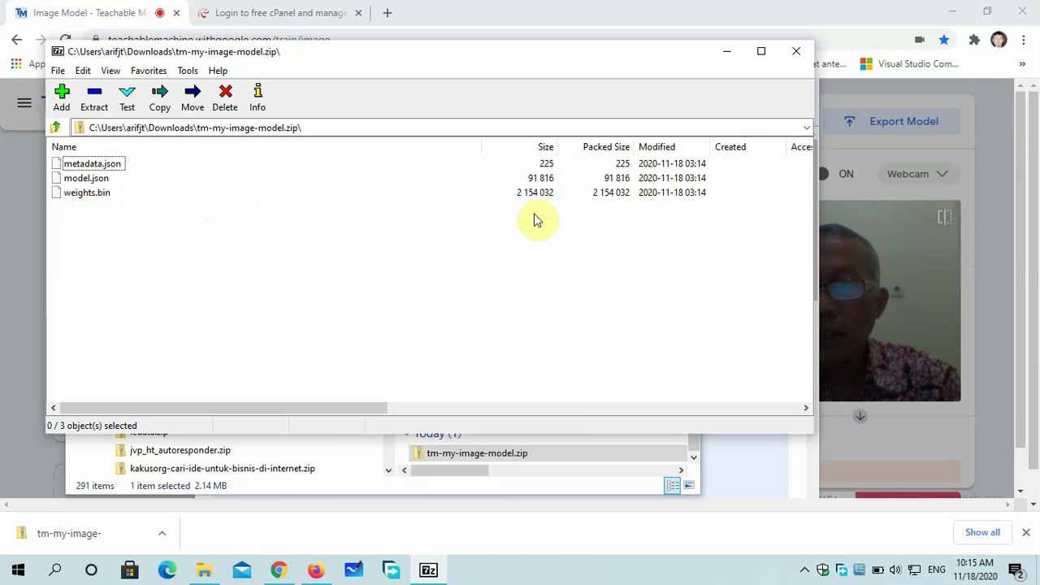
pyautogui.click(799, 54)
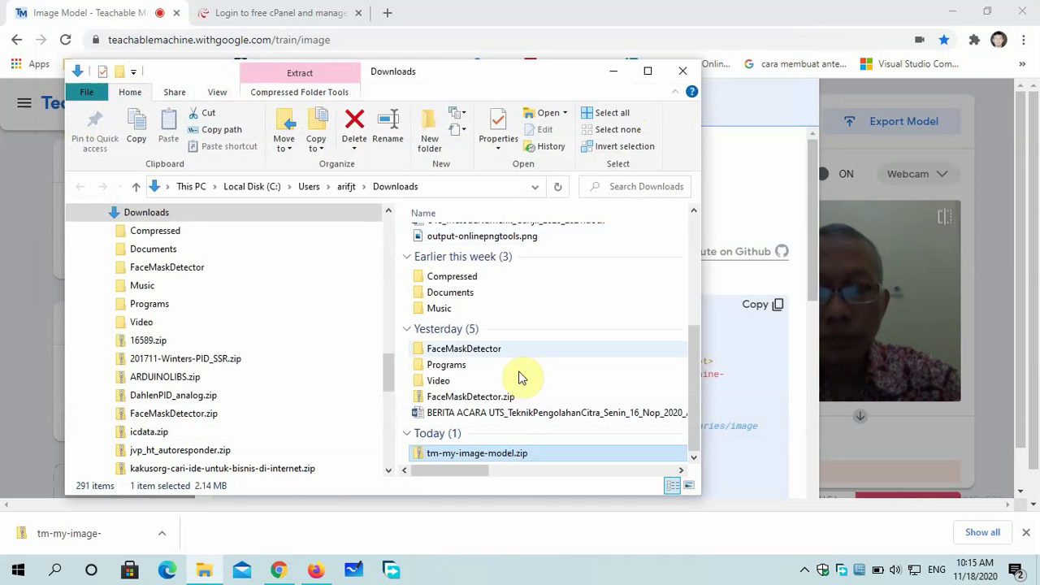
# Step: Extract tm-my-image-model.zip with 7-Zip into a tm-my-image-model folder in Downloads
pyautogui.rightClick(506, 458)
pyautogui.moveTo(580, 180)
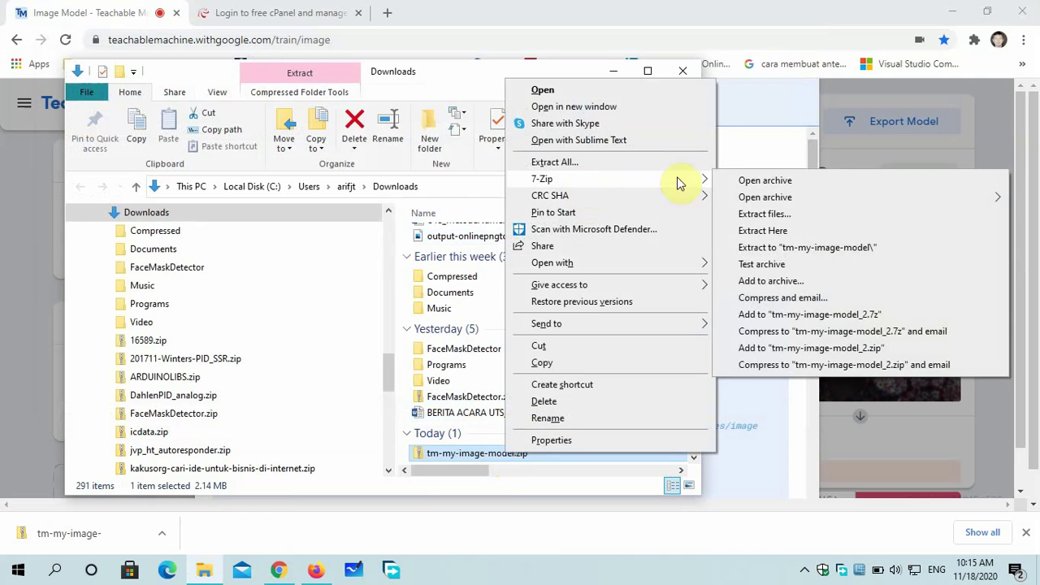
pyautogui.click(761, 247)
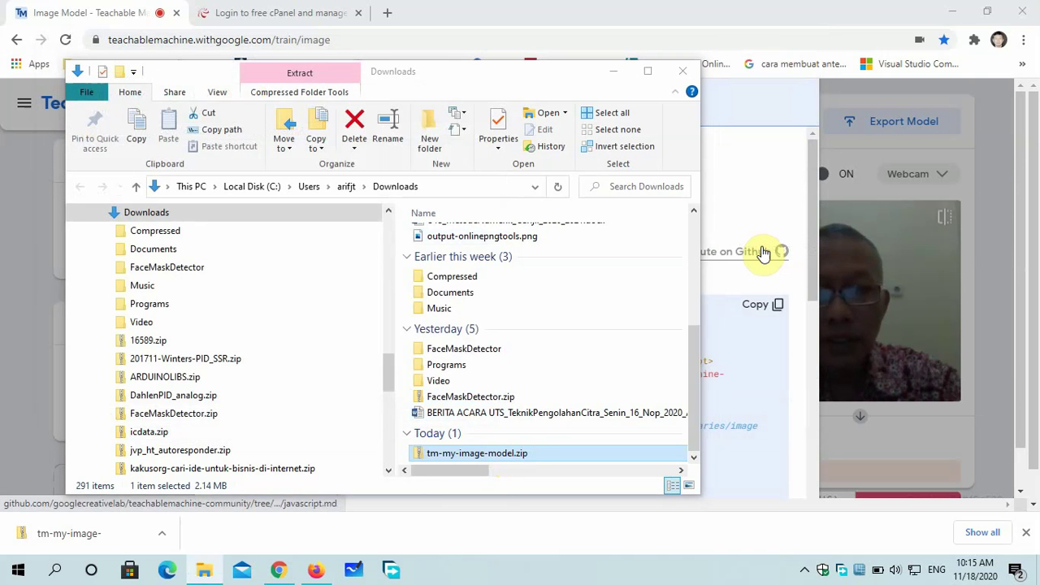
pyautogui.moveTo(696, 341); pyautogui.dragTo(695, 391)
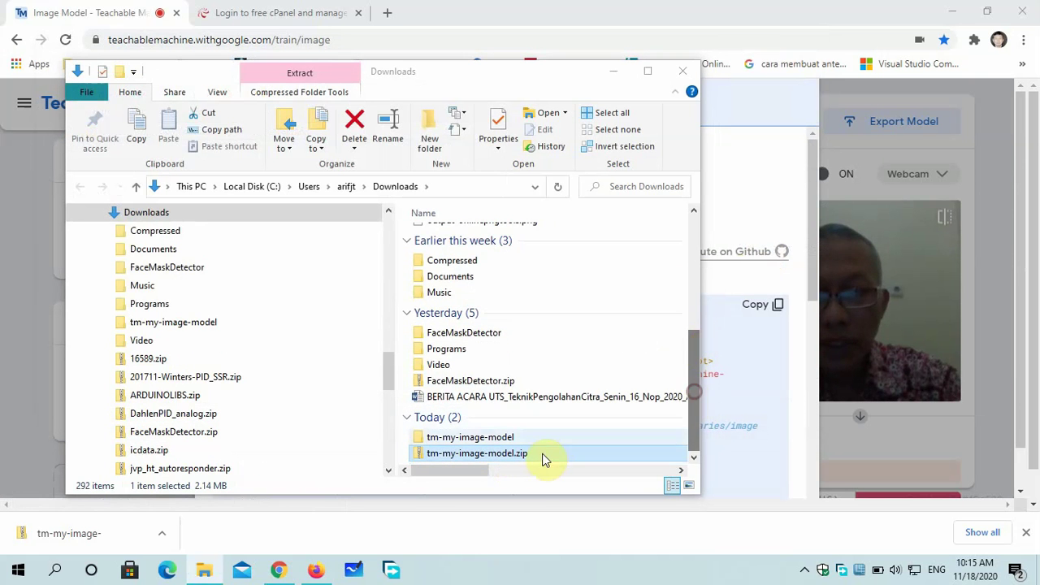
# Step: Return to the Teachable Machine export dialog, review the Javascript snippet and set the export method to Upload (shareable link)
pyautogui.click(748, 198)
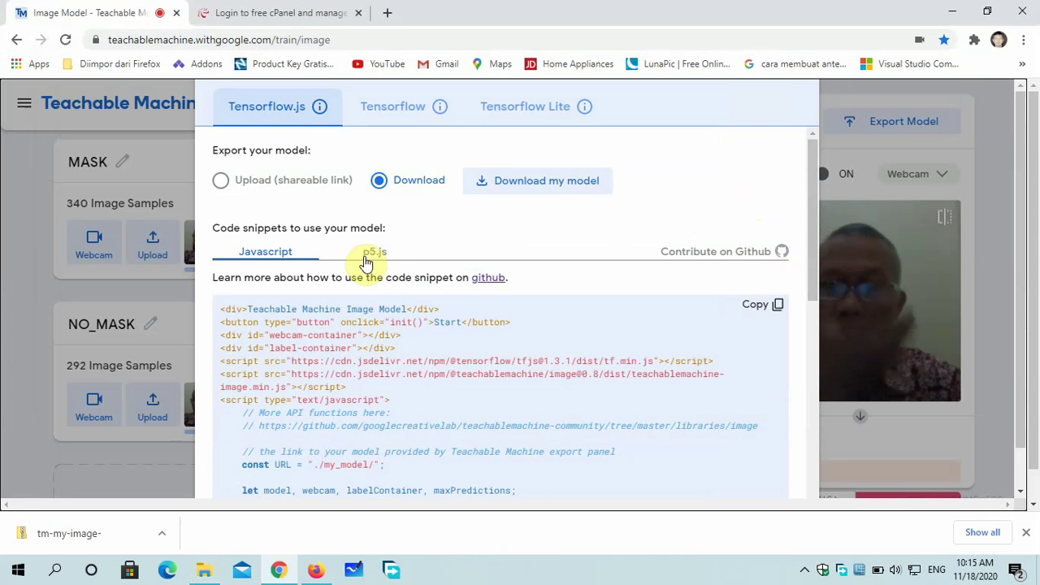
pyautogui.scroll(-2, 488, 313)
pyautogui.scroll(1, 423, 296)
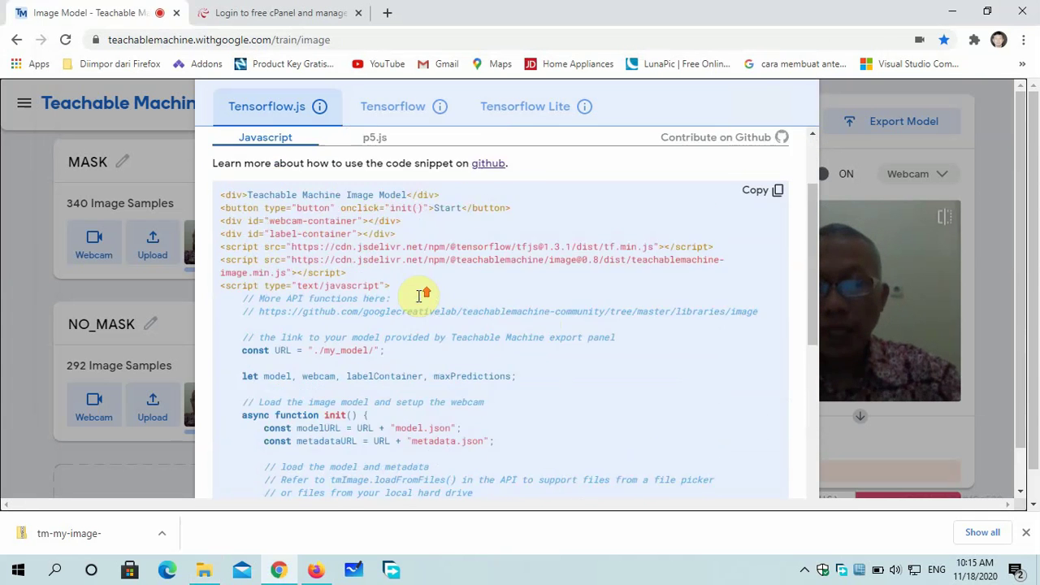
pyautogui.scroll(2, 421, 299)
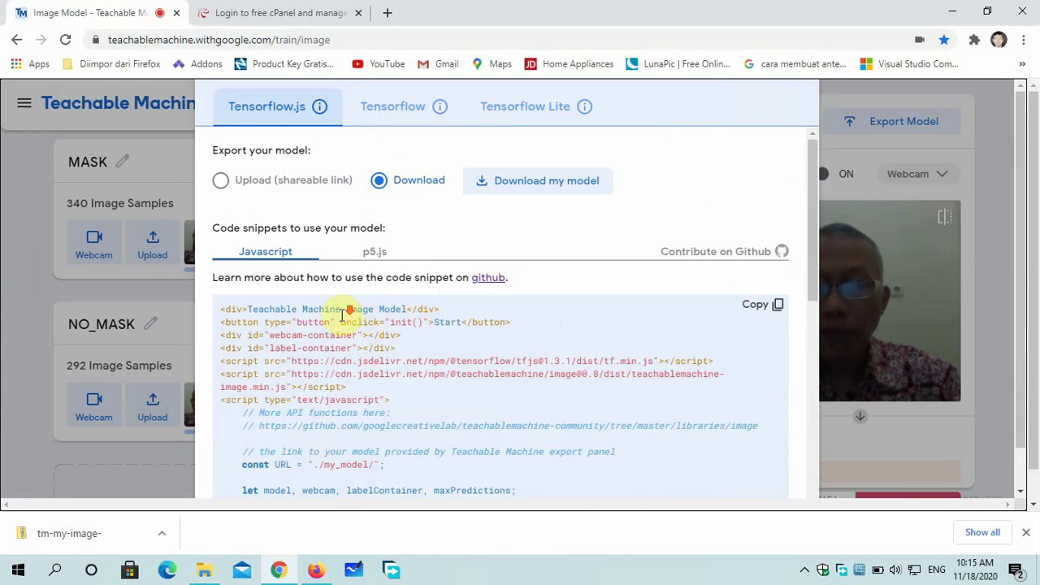
pyautogui.scroll(-3, 347, 314)
pyautogui.scroll(3, 341, 309)
pyautogui.moveTo(316, 116)
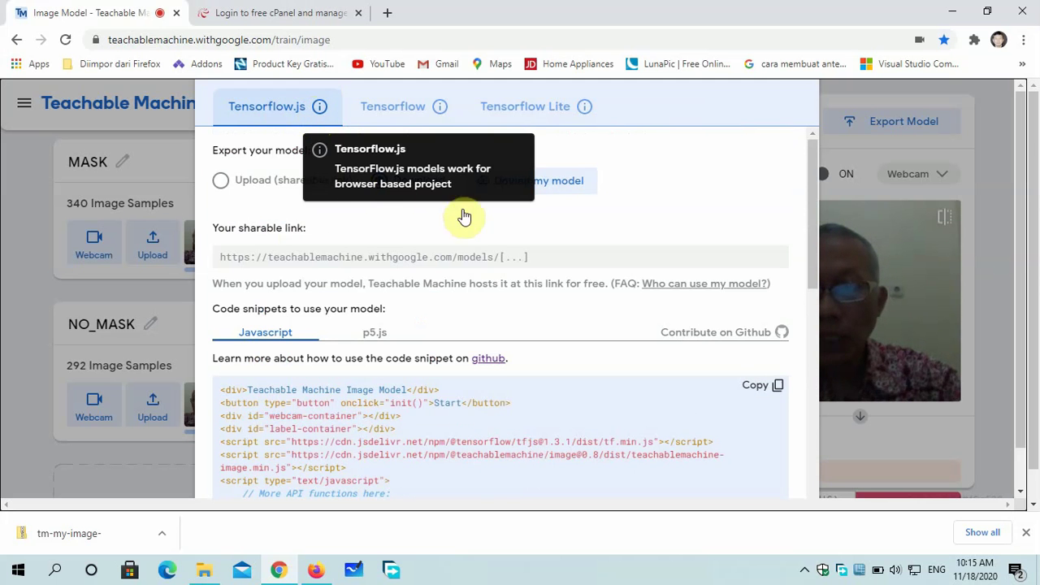
# Step: Review and copy the Javascript code snippet for the Tensorflow.js model, dismissing the download manager's offer to fetch its links
pyautogui.scroll(-3, 441, 351)
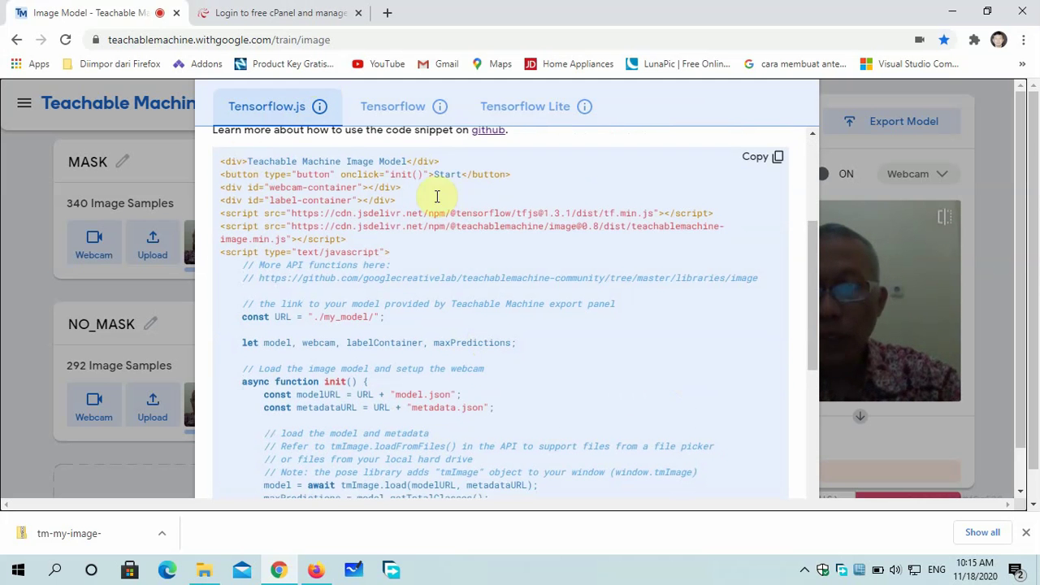
pyautogui.scroll(1, 299, 167)
pyautogui.scroll(-4, 474, 303)
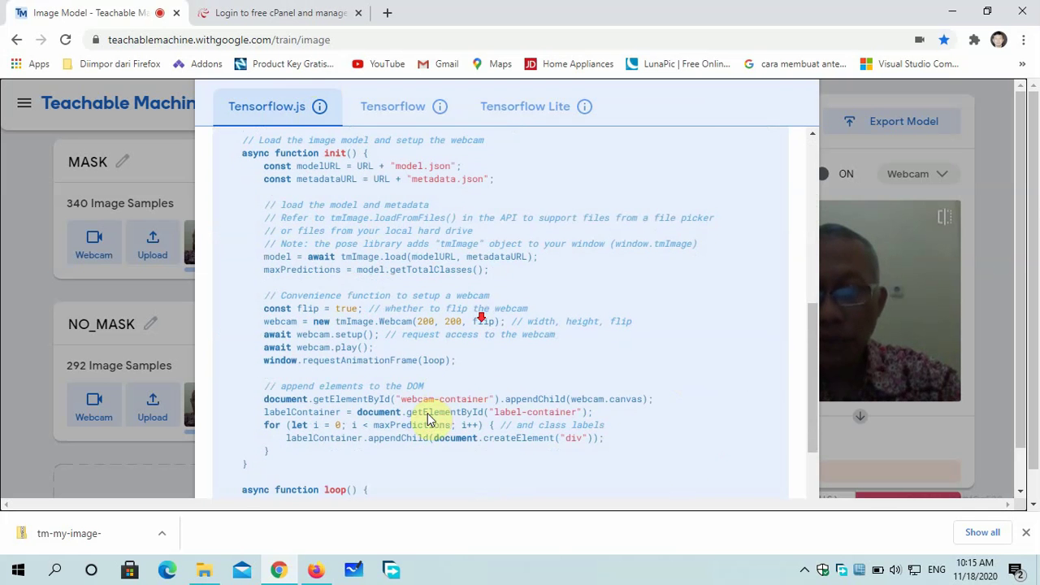
pyautogui.scroll(2, 416, 399)
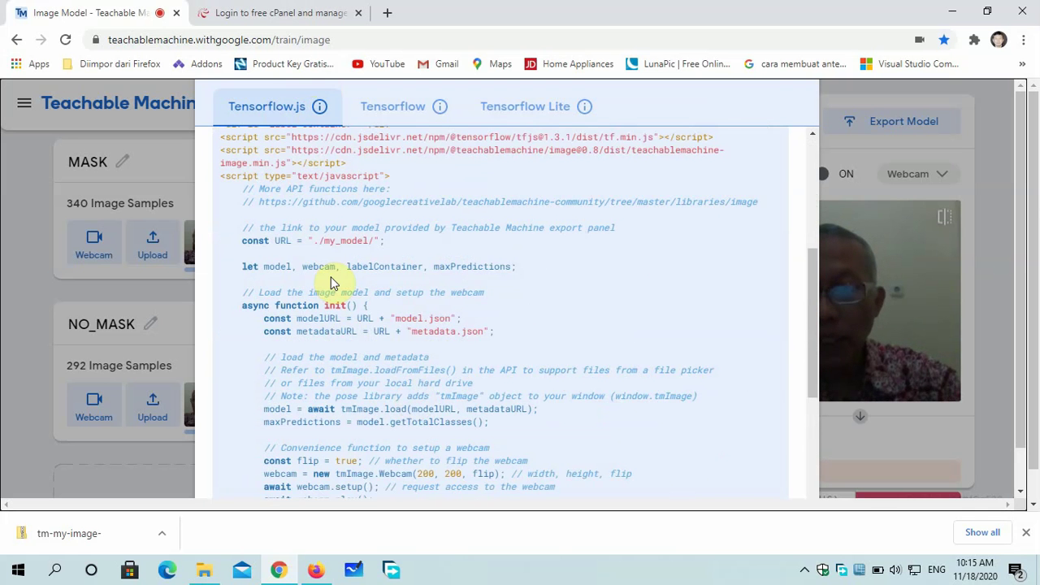
pyautogui.scroll(2, 334, 282)
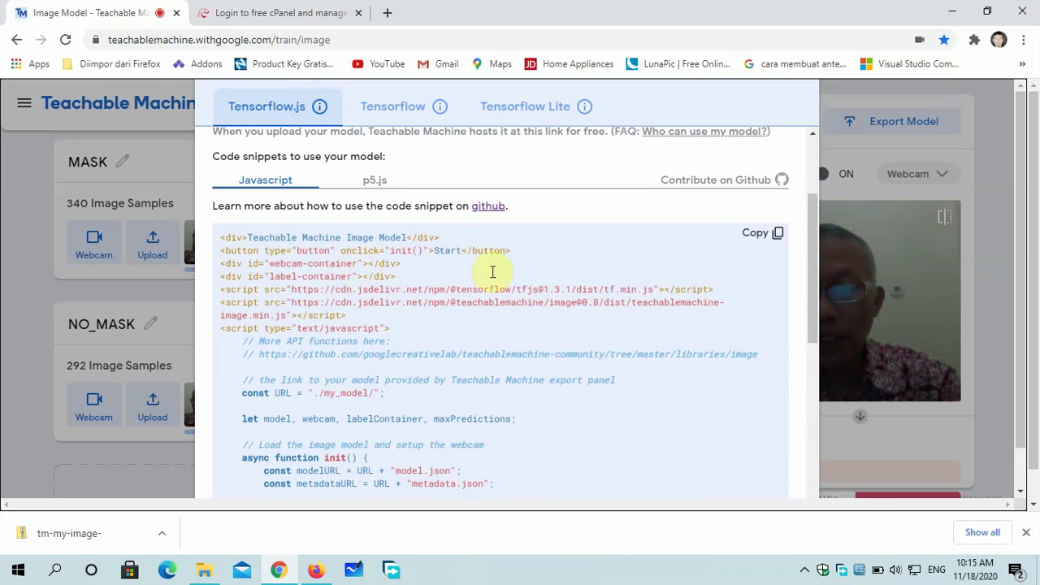
pyautogui.click(778, 234)
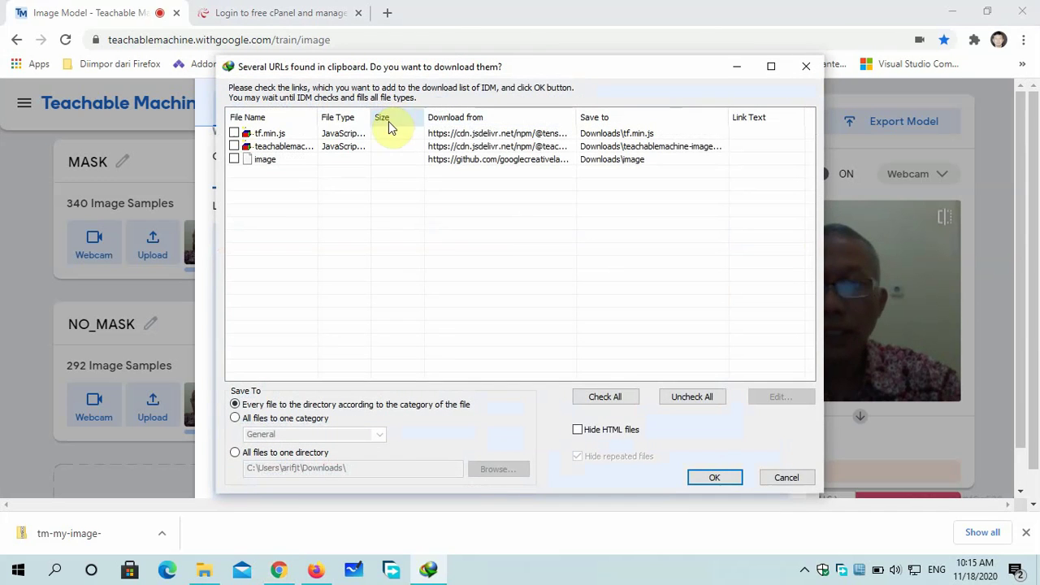
pyautogui.click(788, 478)
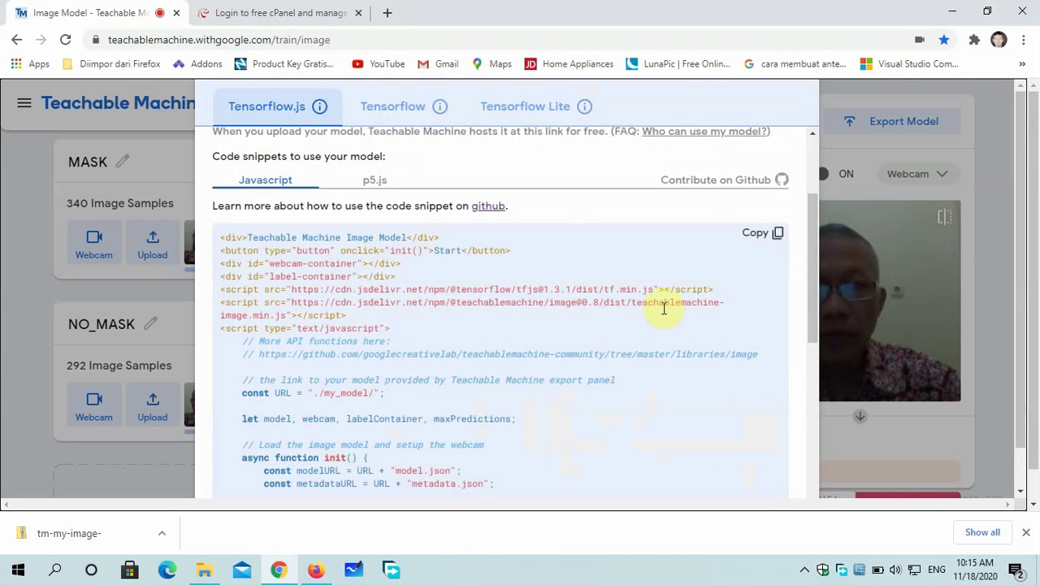
# Step: Switch to 000webhost, log in with the prefilled account details and open the existing website's management dashboard
pyautogui.click(268, 13)
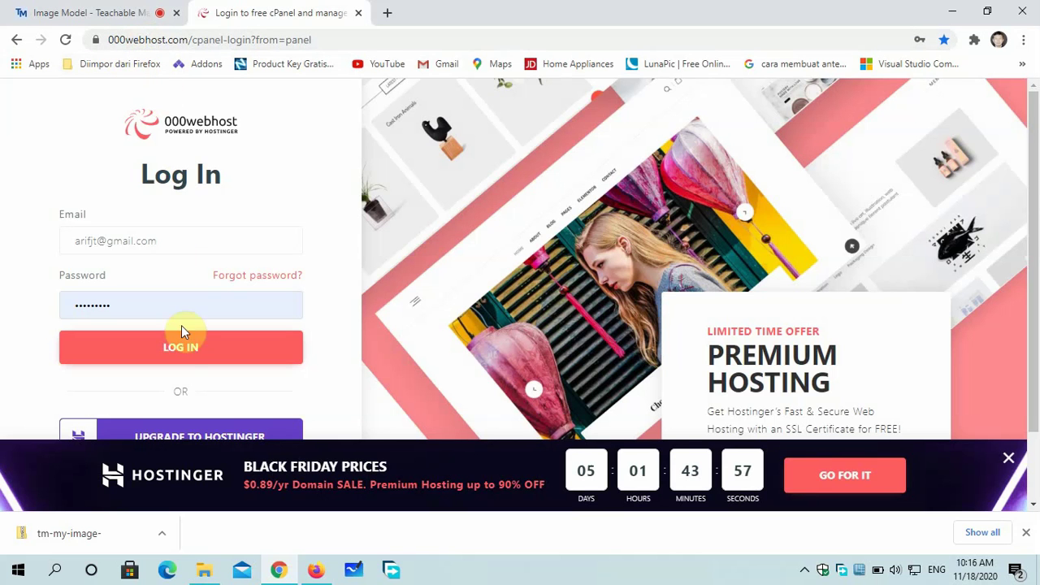
pyautogui.click(210, 355)
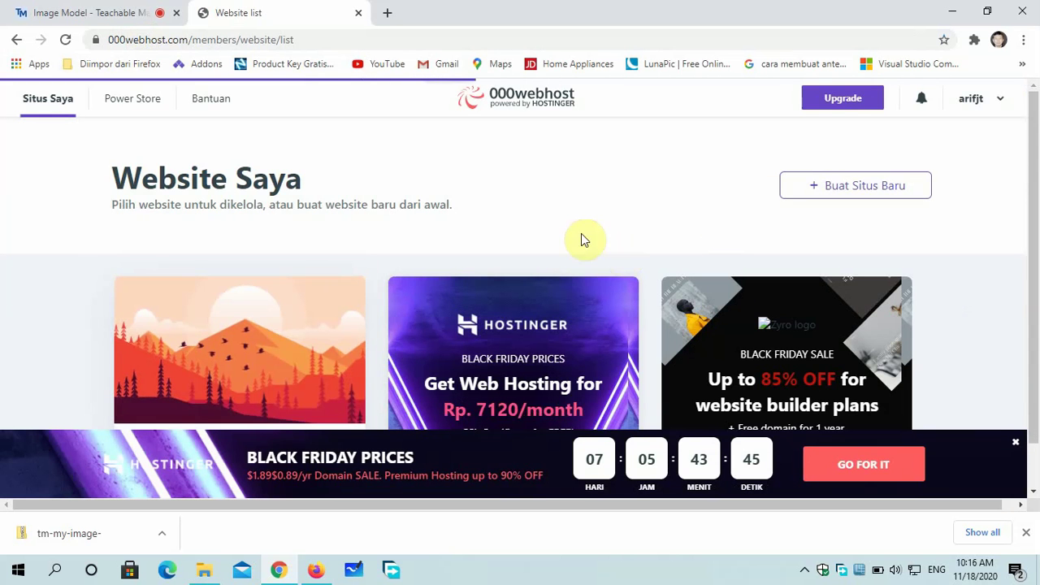
pyautogui.moveTo(162, 329)
pyautogui.scroll(-1, 162, 329)
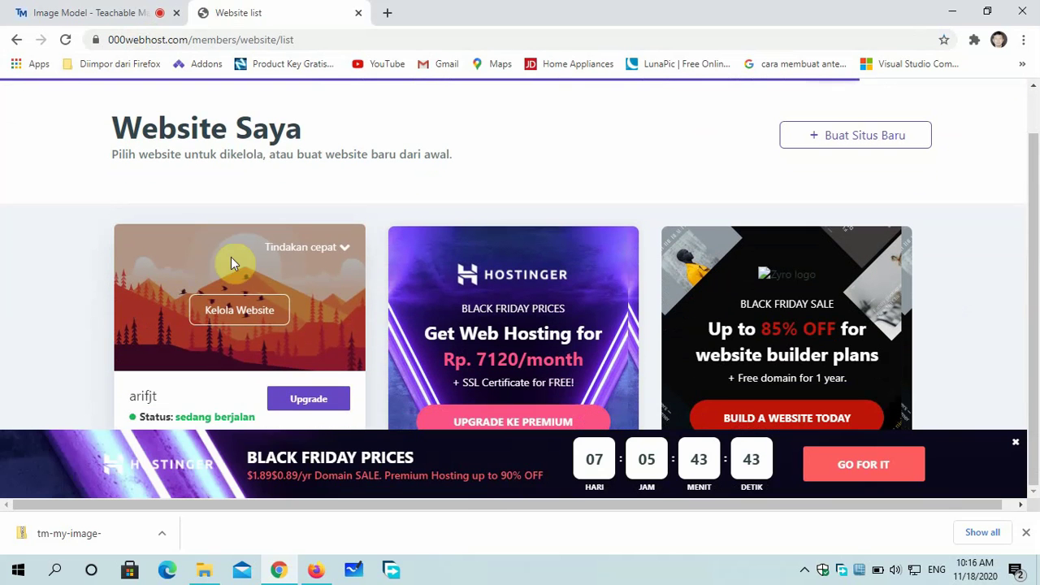
pyautogui.click(244, 319)
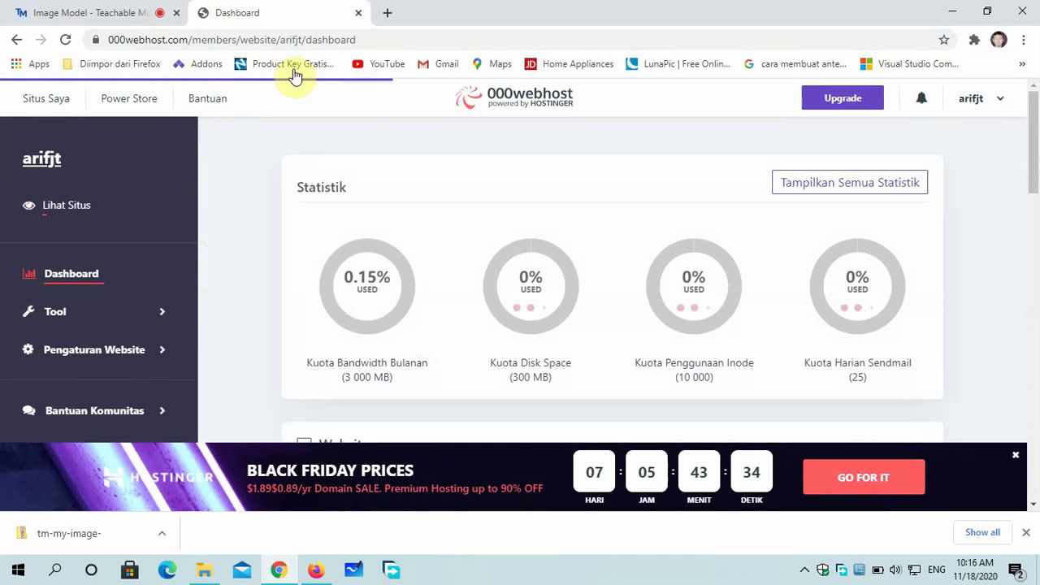
# Step: View the live website's home page from the hosting dashboard, and return to the Teachable Machine export dialog
pyautogui.click(62, 208)
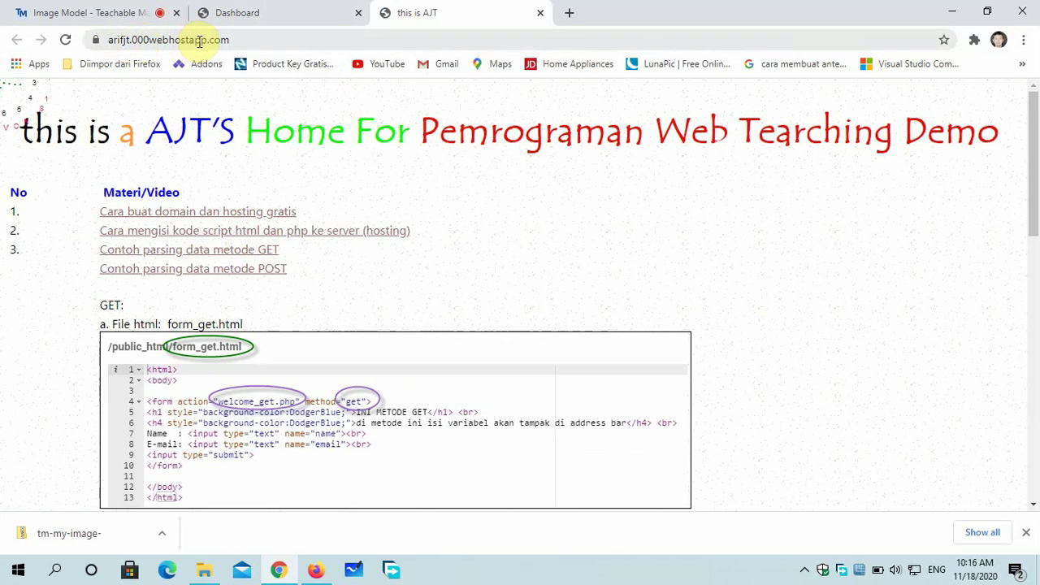
pyautogui.scroll(-2, 390, 286)
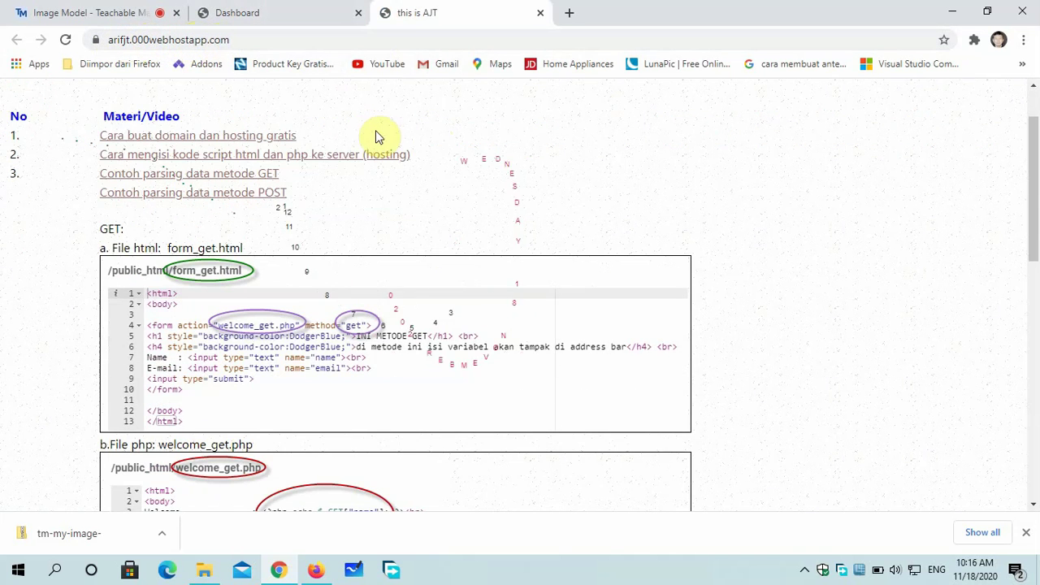
pyautogui.click(290, 10)
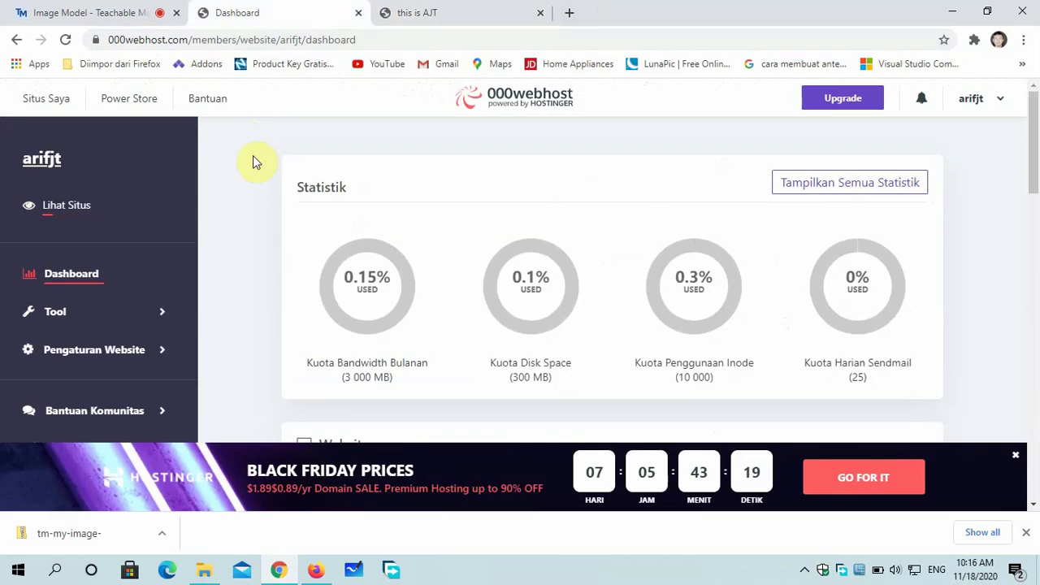
pyautogui.click(103, 12)
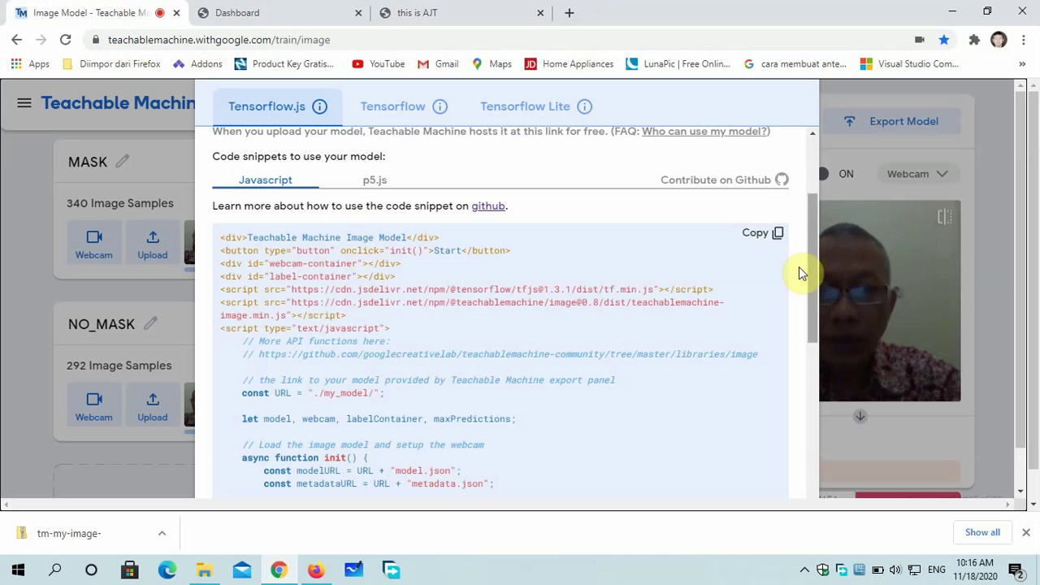
# Step: Switch to the 000webhost dashboard and launch the website's file manager for uploading files
pyautogui.click(298, 11)
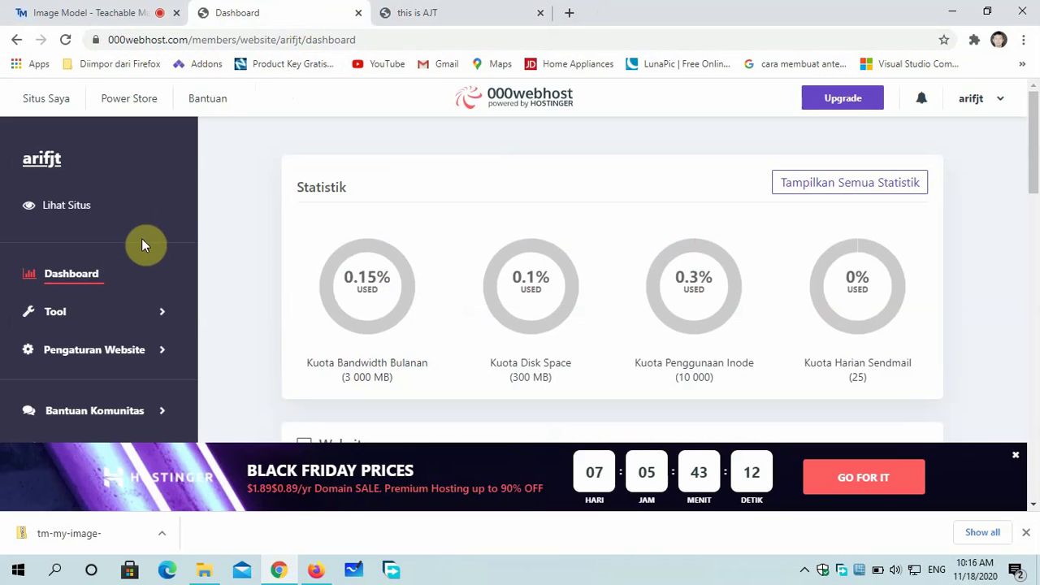
pyautogui.click(68, 315)
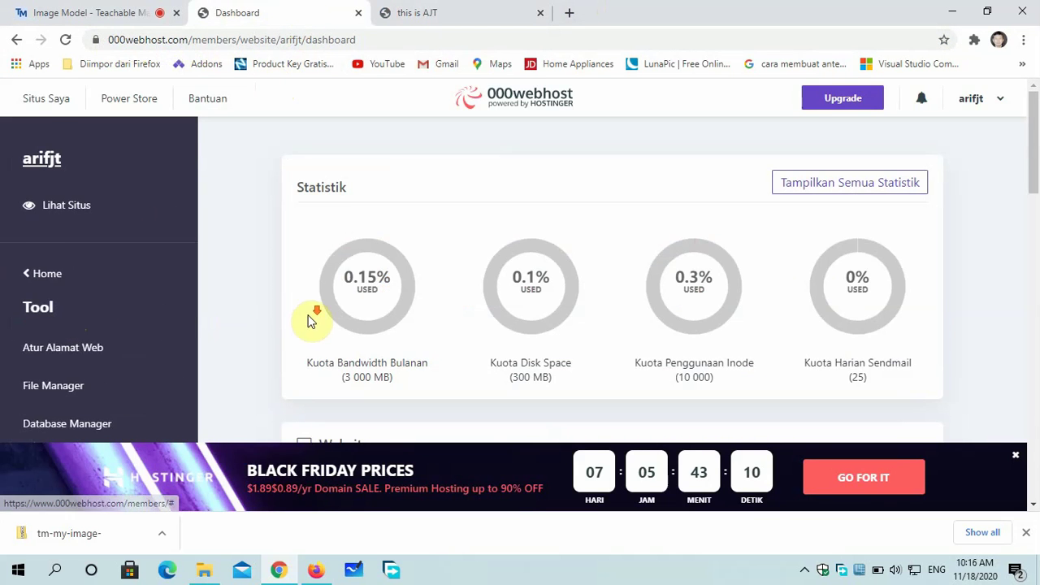
pyautogui.scroll(-3, 314, 313)
pyautogui.scroll(-1, 319, 329)
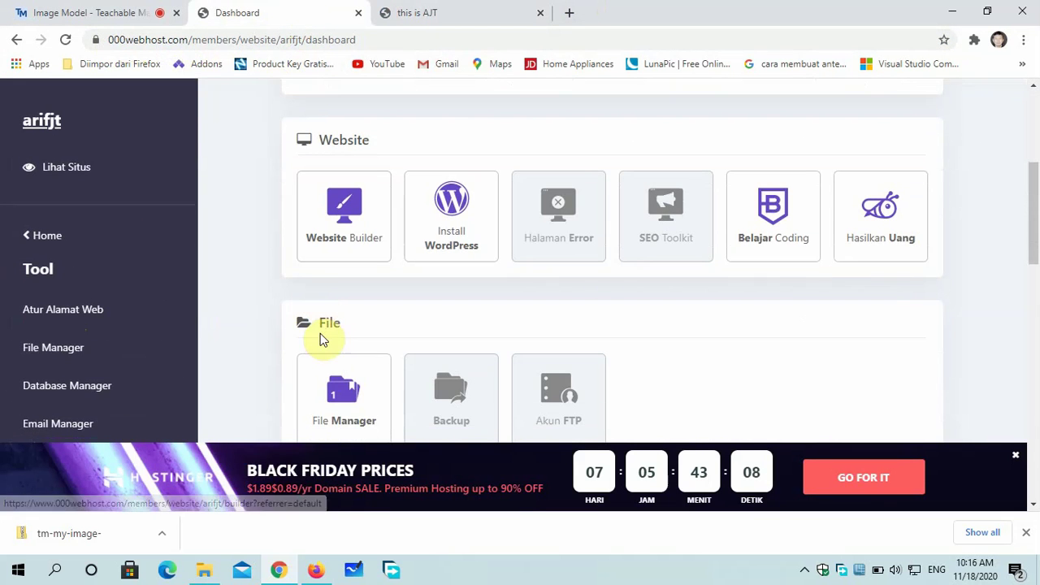
pyautogui.click(379, 372)
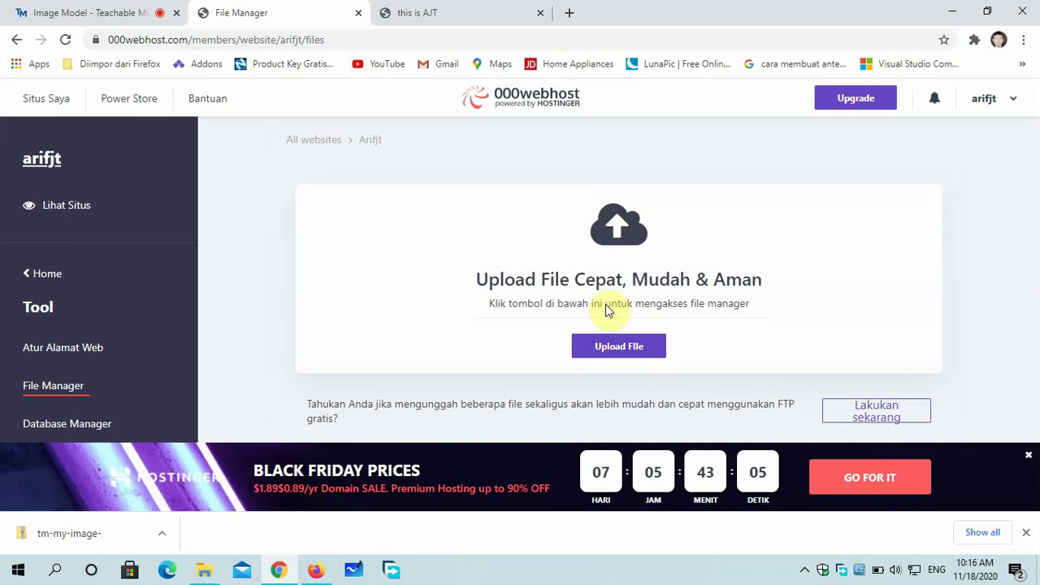
pyautogui.click(629, 351)
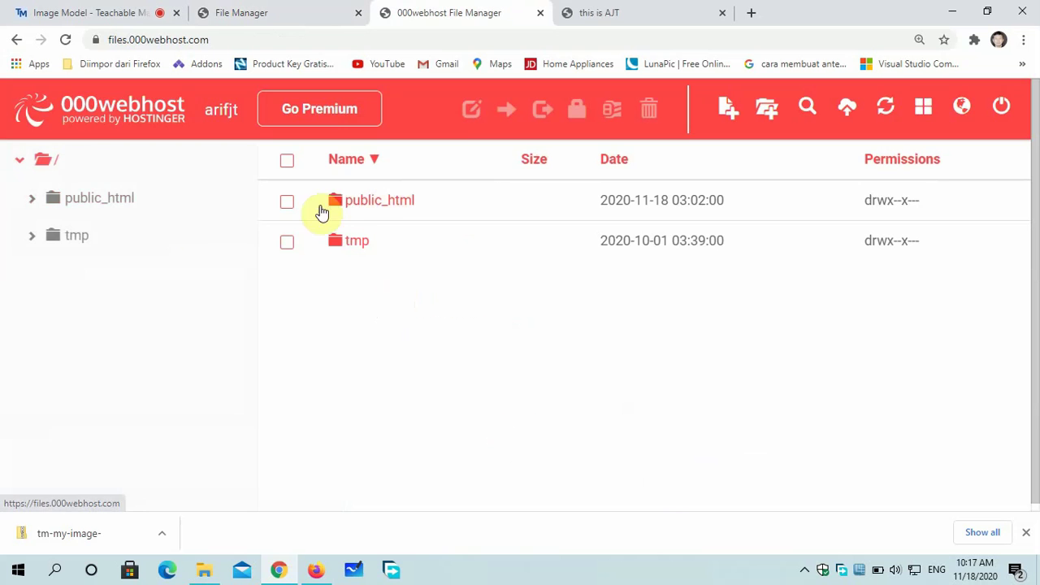
# Step: Open the public_html folder and create a new folder named mask in it
pyautogui.click(368, 203)
pyautogui.doubleClick(368, 203)
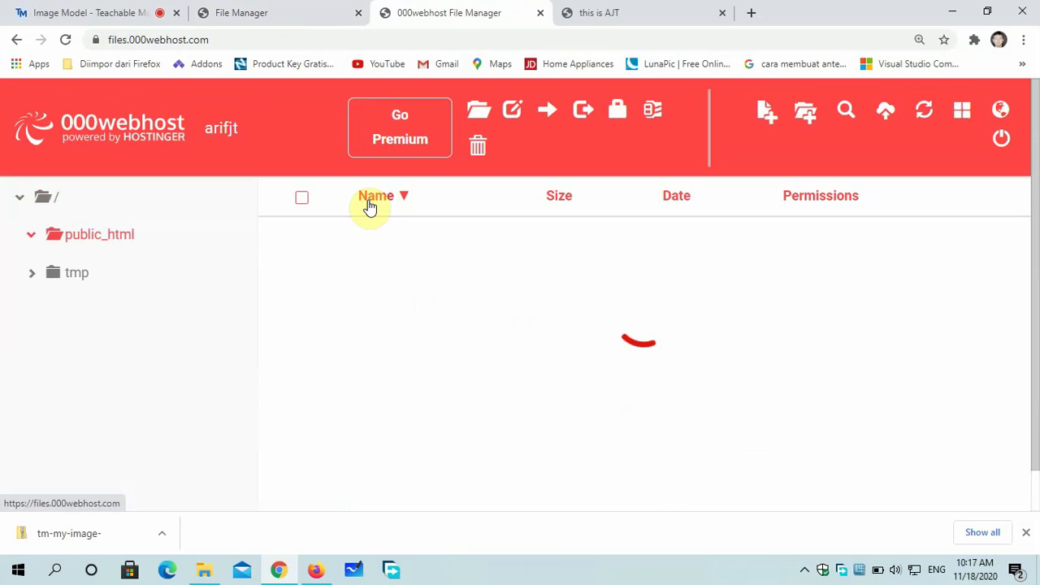
pyautogui.scroll(-3, 415, 472)
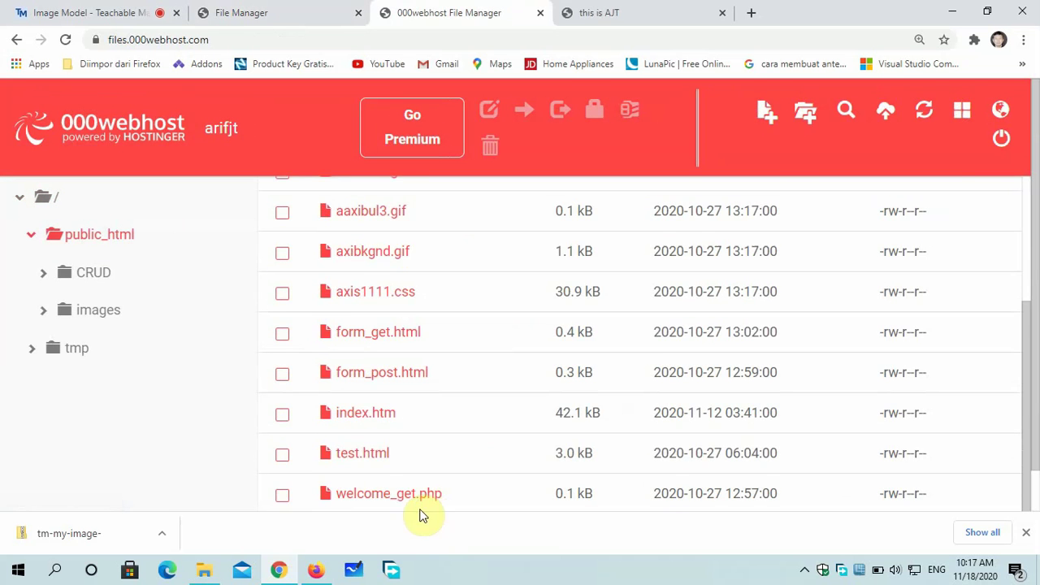
pyautogui.scroll(3, 441, 418)
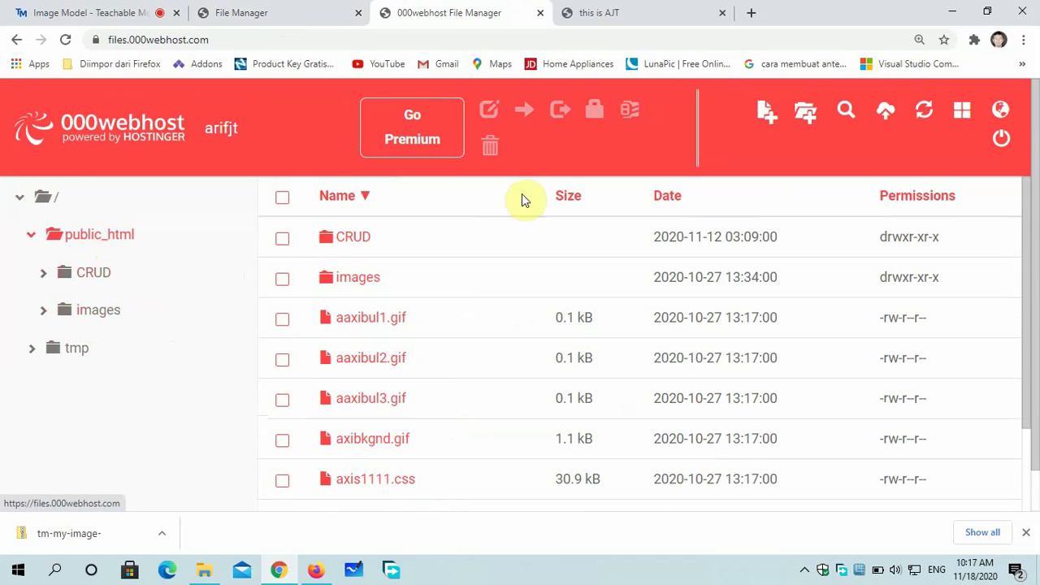
pyautogui.click(812, 121)
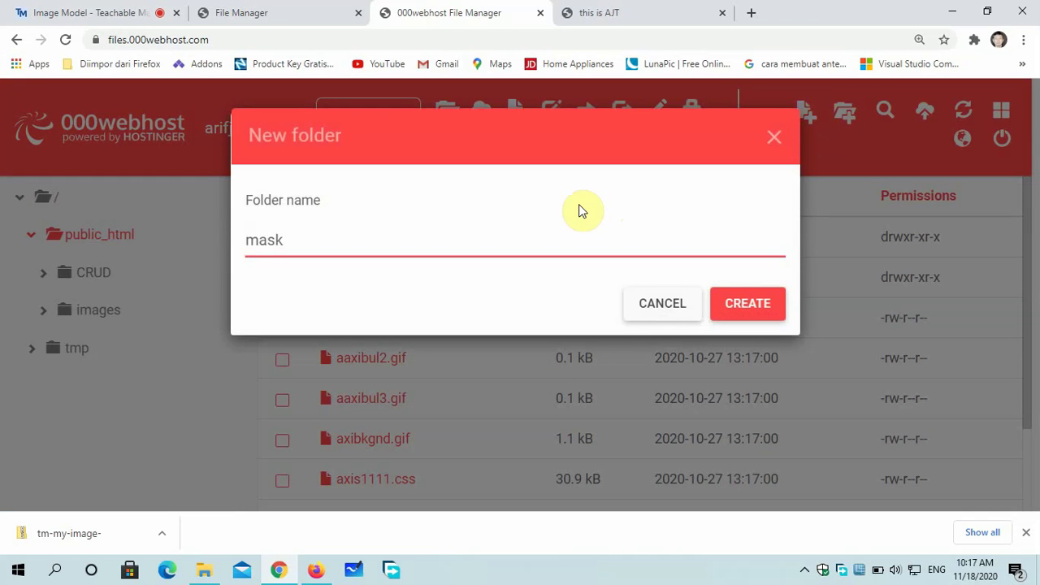
pyautogui.click(760, 303)
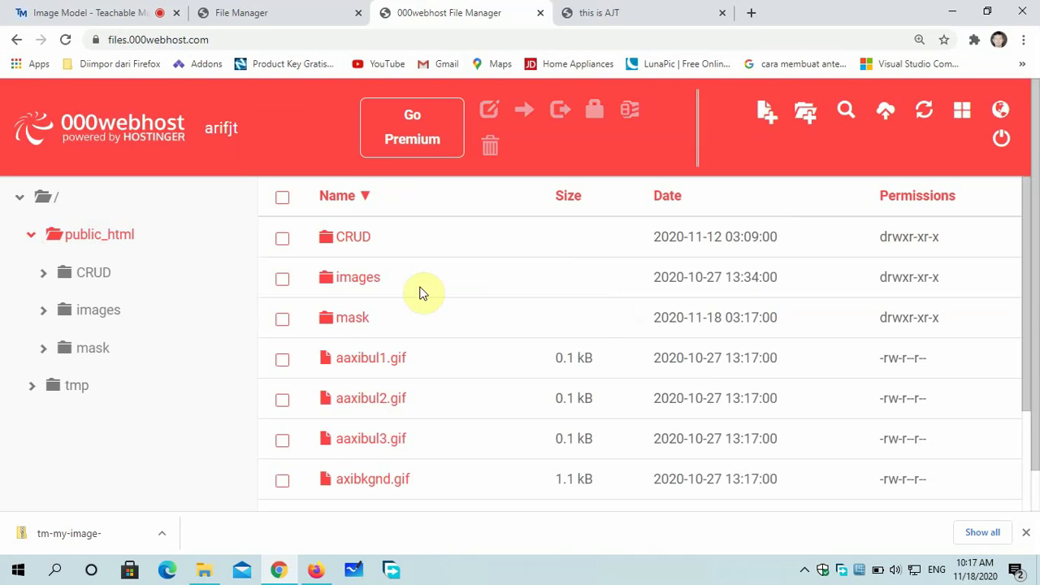
# Step: Create a file named index.html inside the mask folder and open it for editing
pyautogui.doubleClick(353, 325)
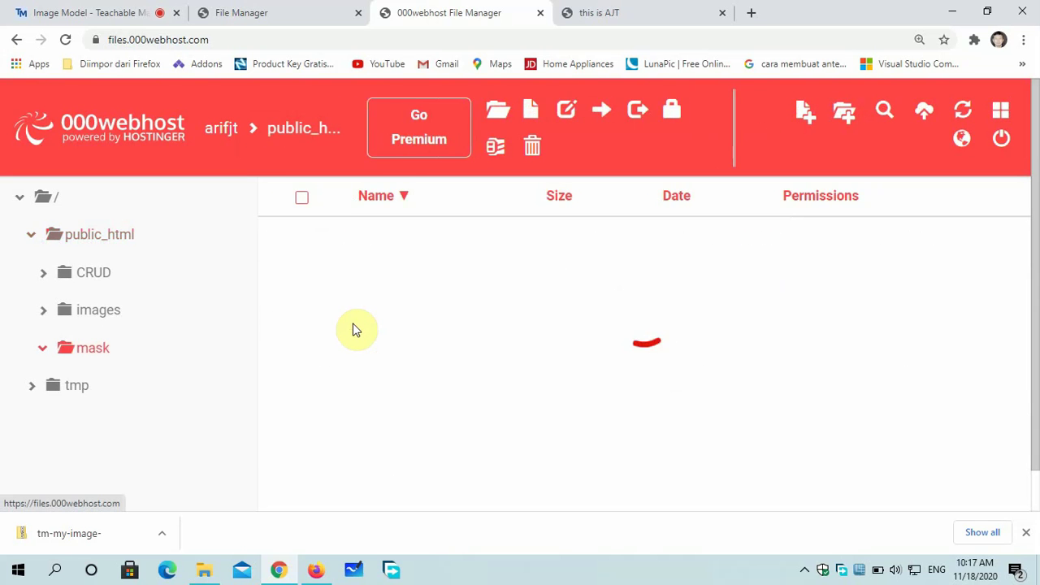
pyautogui.click(782, 120)
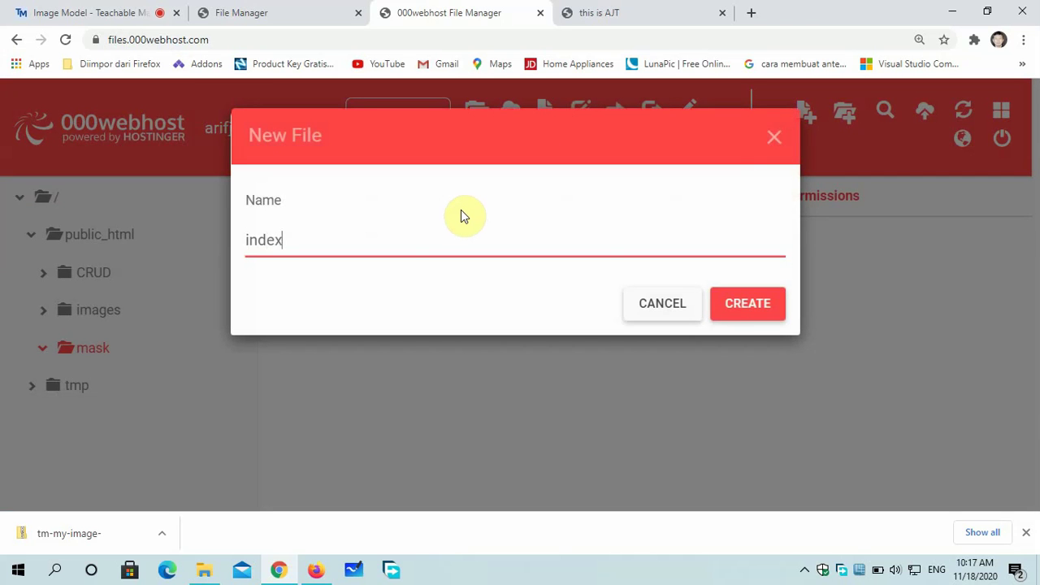
pyautogui.write('index.html')
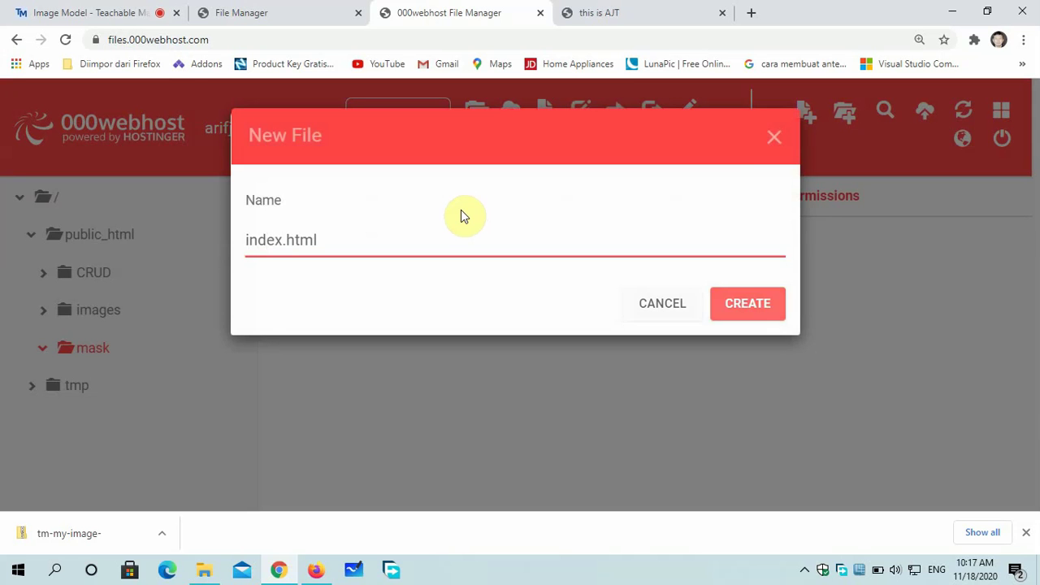
pyautogui.press('Return')
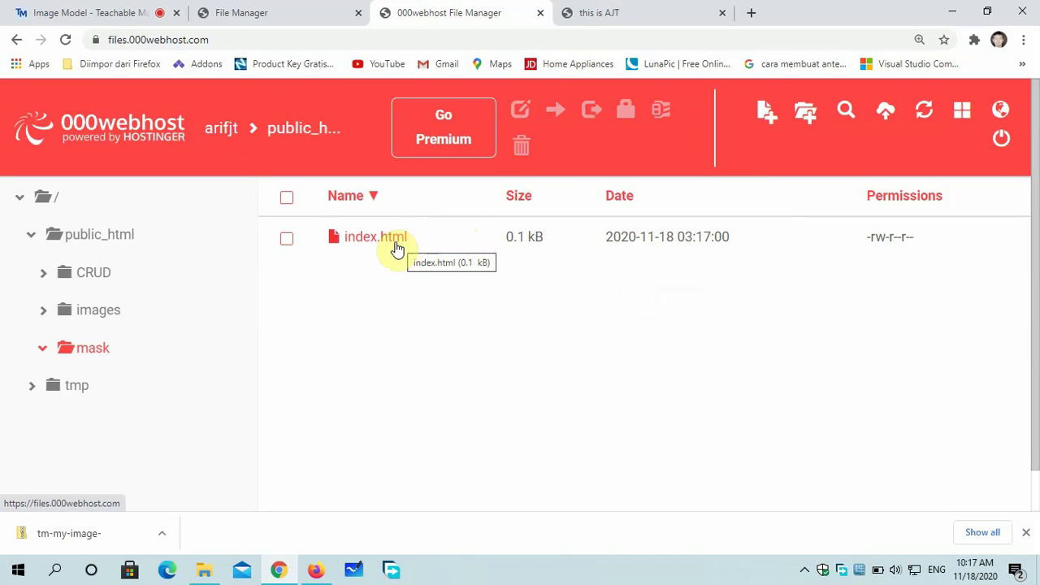
pyautogui.doubleClick(398, 238)
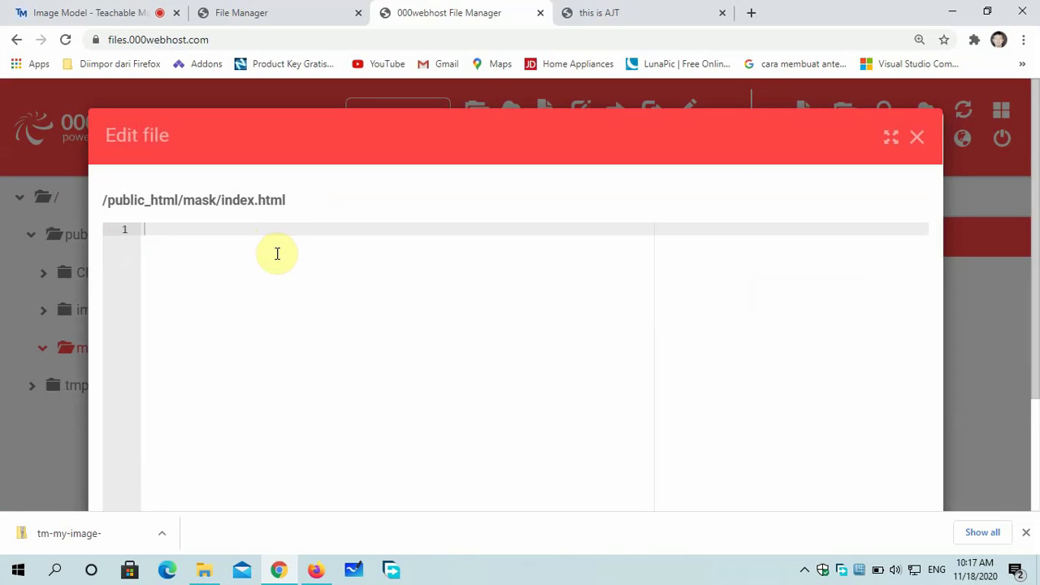
# Step: Switch to the Teachable Machine export dialog and copy the Javascript code snippet for the Tensorflow.js model
pyautogui.click(70, 12)
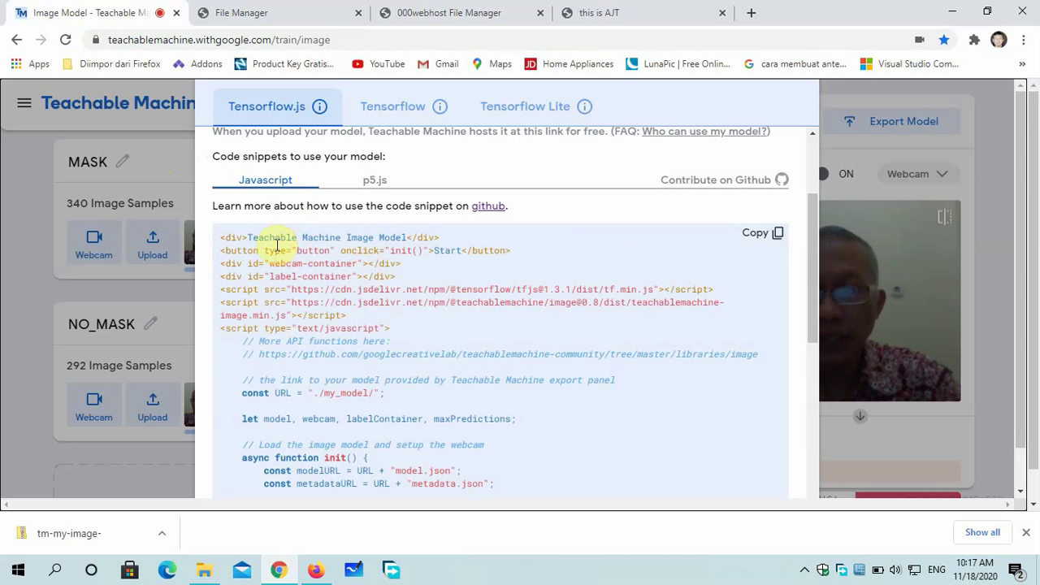
pyautogui.scroll(-5, 321, 420)
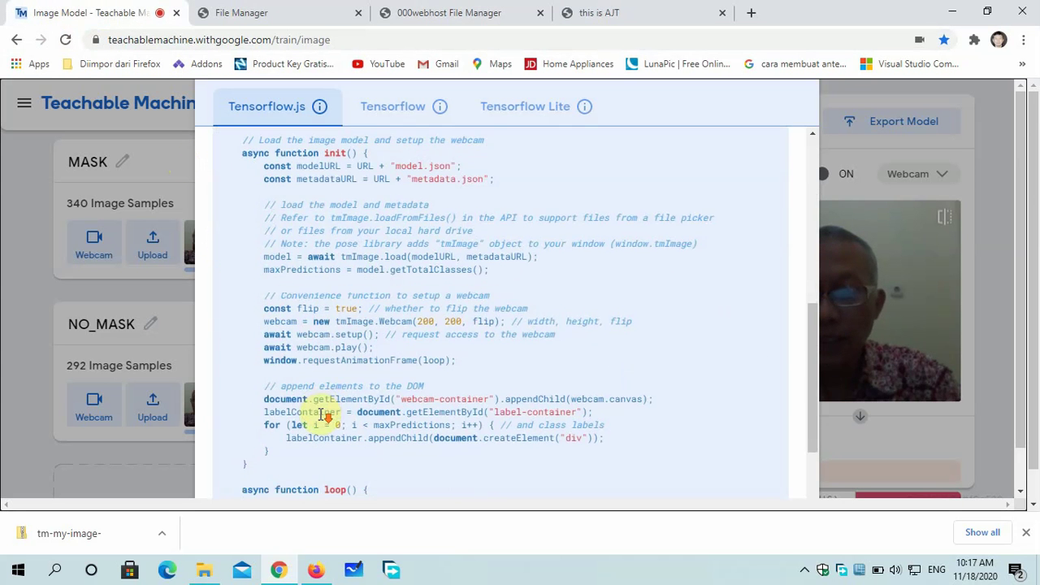
pyautogui.scroll(10, 329, 416)
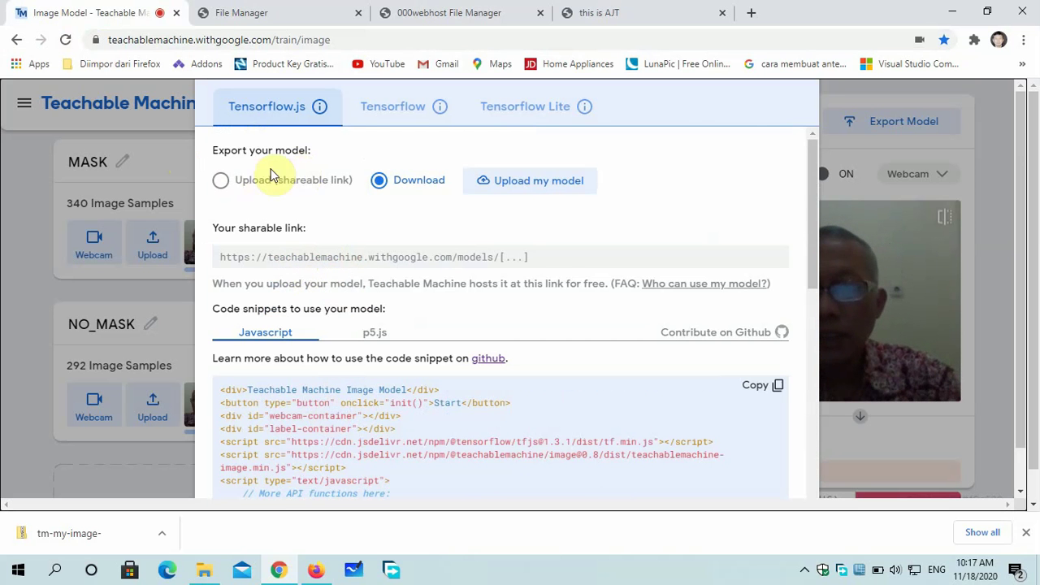
pyautogui.scroll(-3, 355, 418)
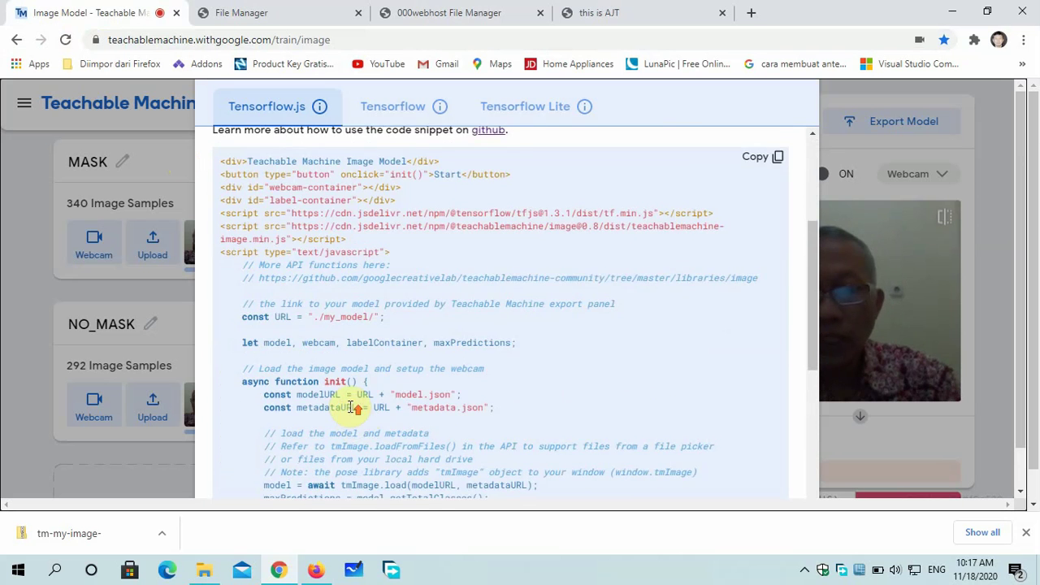
pyautogui.scroll(3, 354, 408)
pyautogui.click(754, 391)
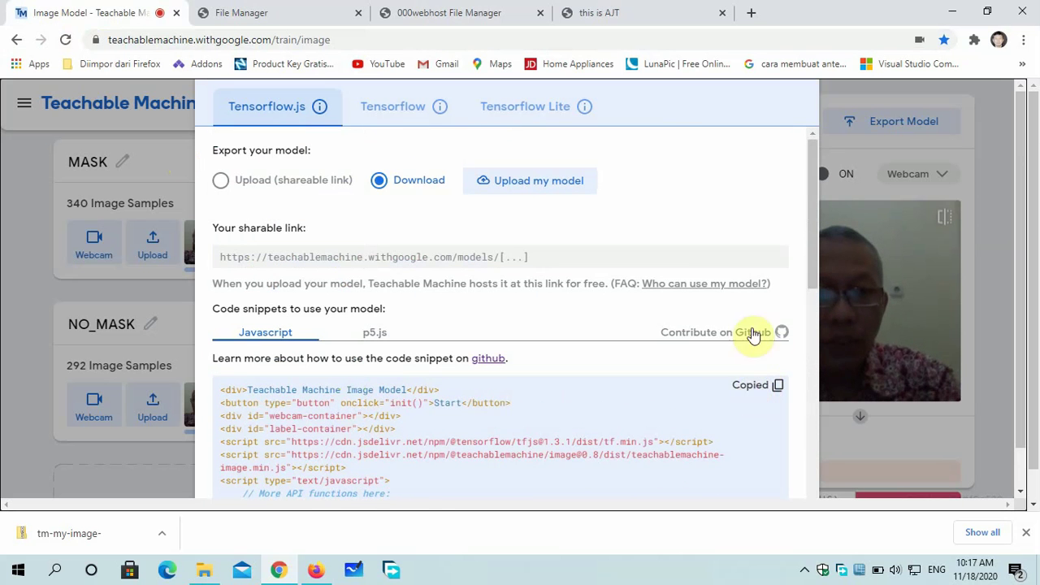
# Step: Return to the 000webhost file manager and paste the copied snippet into the empty index.html
pyautogui.click(302, 10)
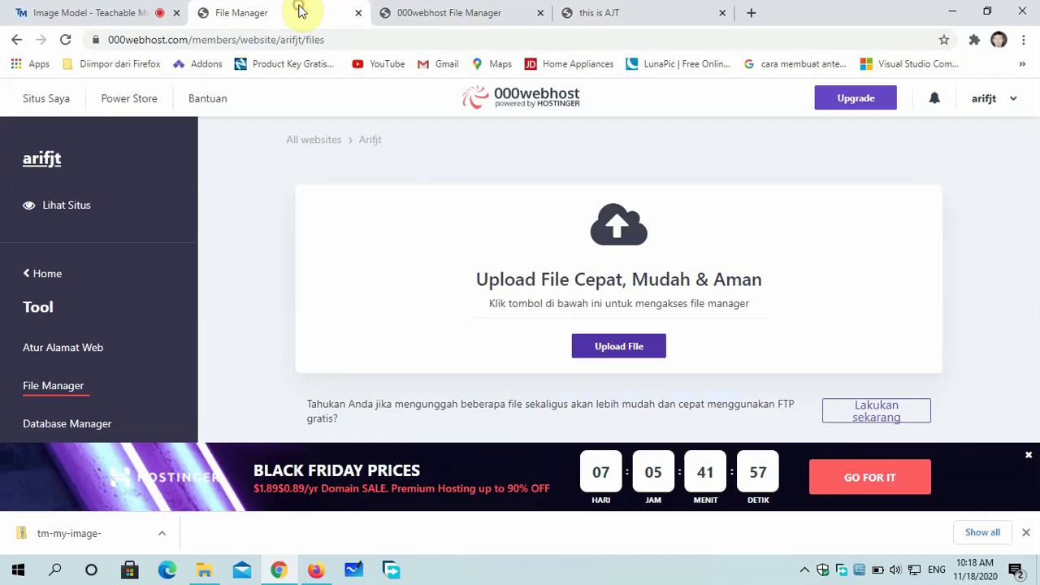
pyautogui.click(436, 13)
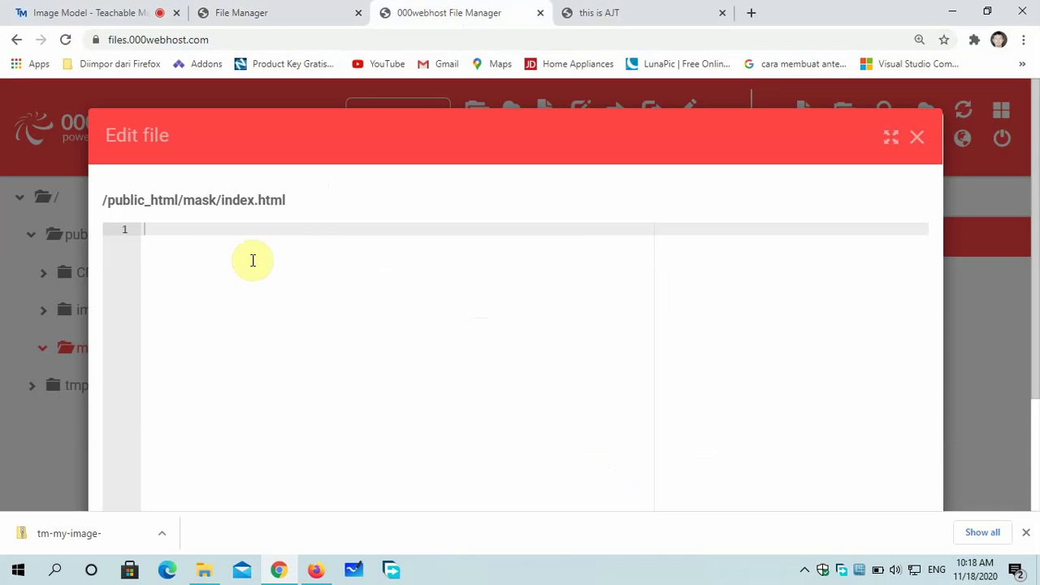
pyautogui.rightClick(170, 236)
pyautogui.click(216, 350)
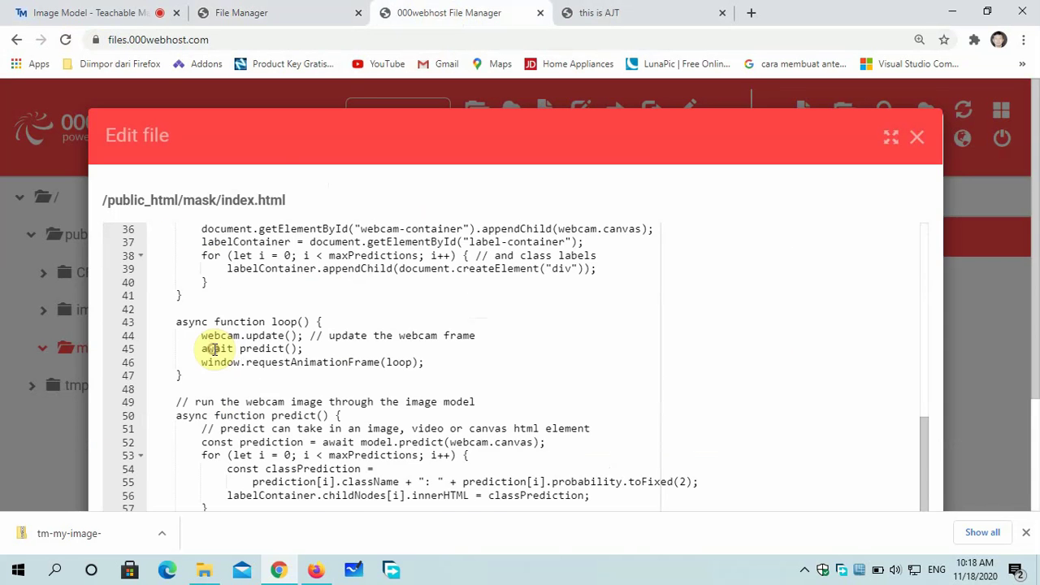
pyautogui.scroll(6, 681, 368)
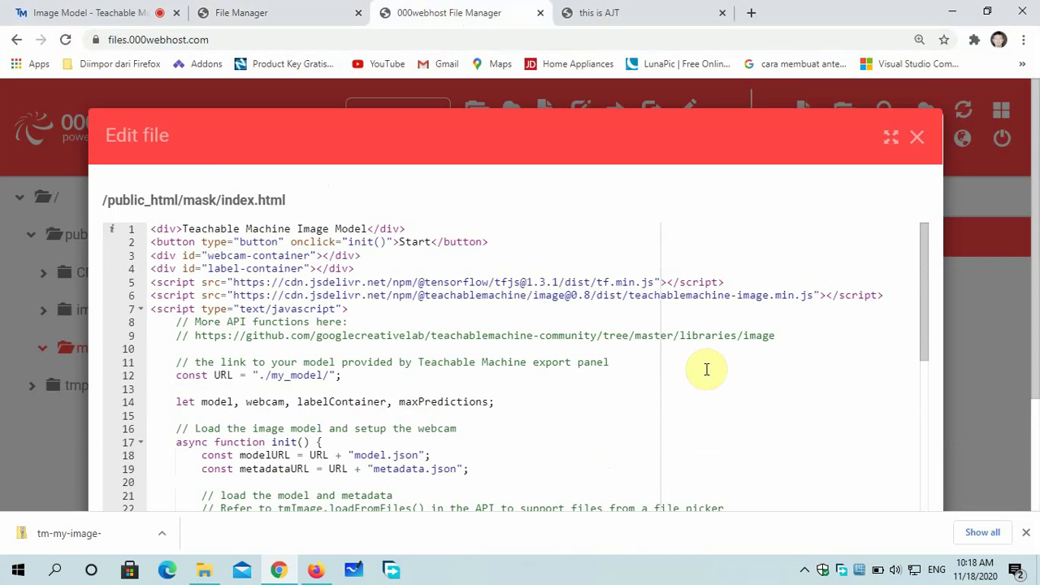
pyautogui.click(182, 229)
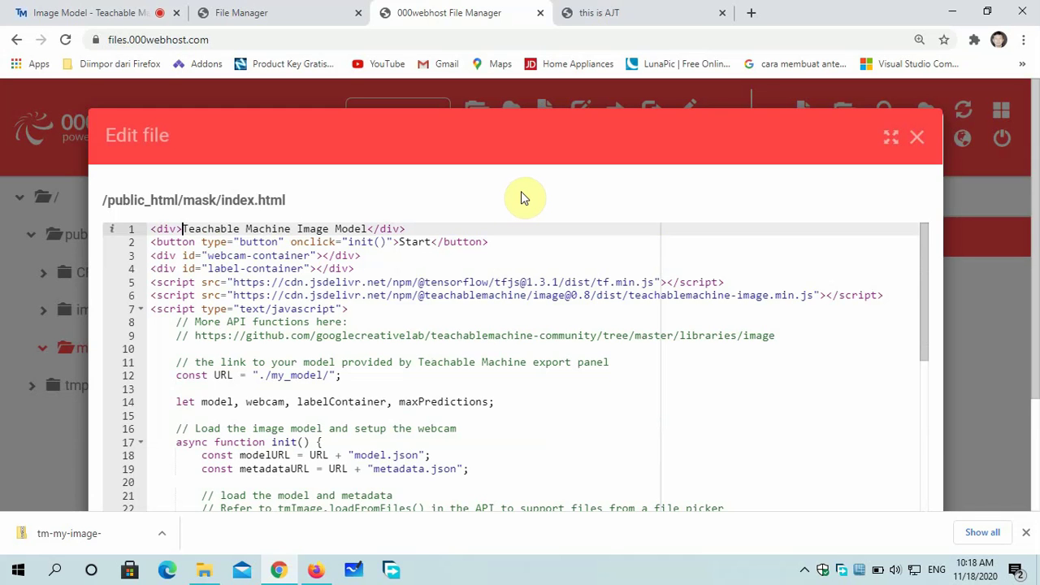
pyautogui.write('Dete')
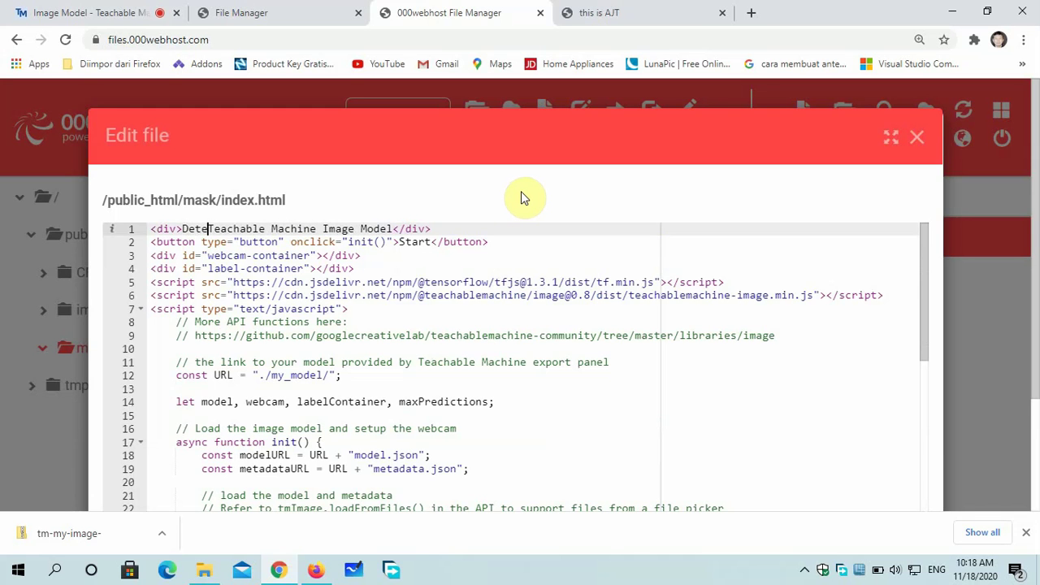
pyautogui.write('k')
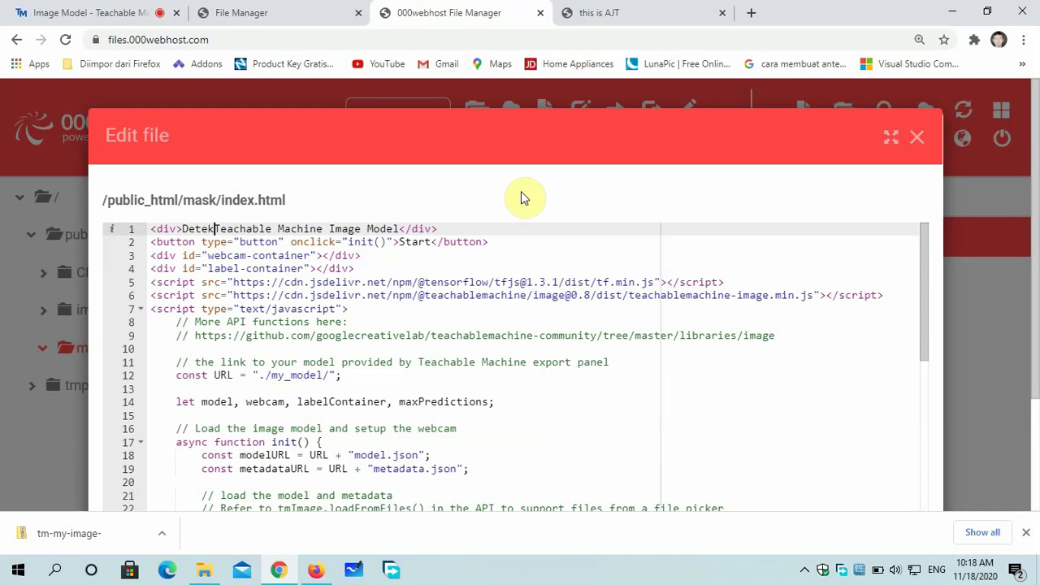
pyautogui.press('BackSpace')
pyautogui.press('BackSpace')
pyautogui.press('BackSpace')
pyautogui.press('BackSpace')
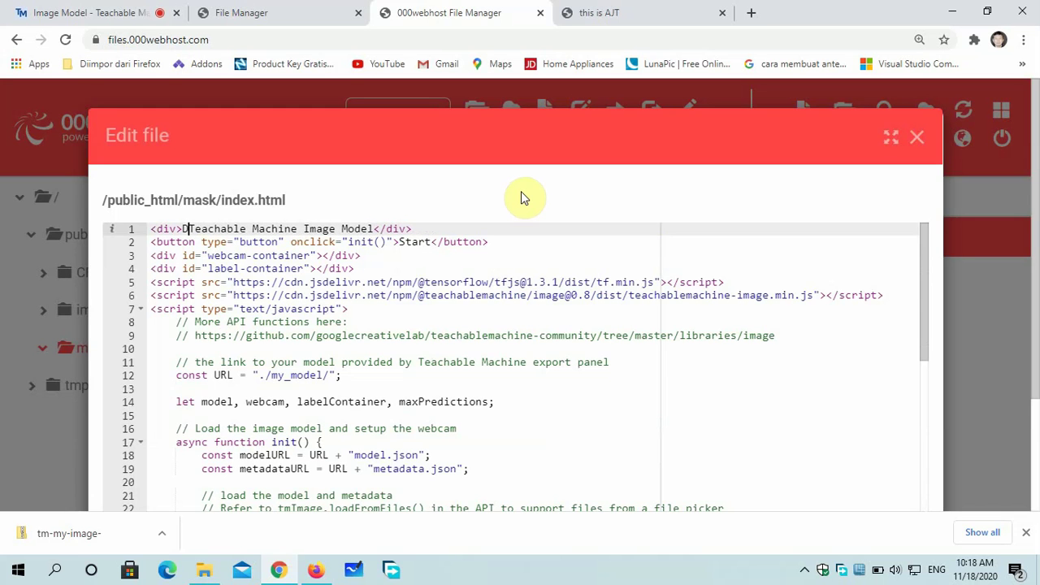
pyautogui.press('BackSpace')
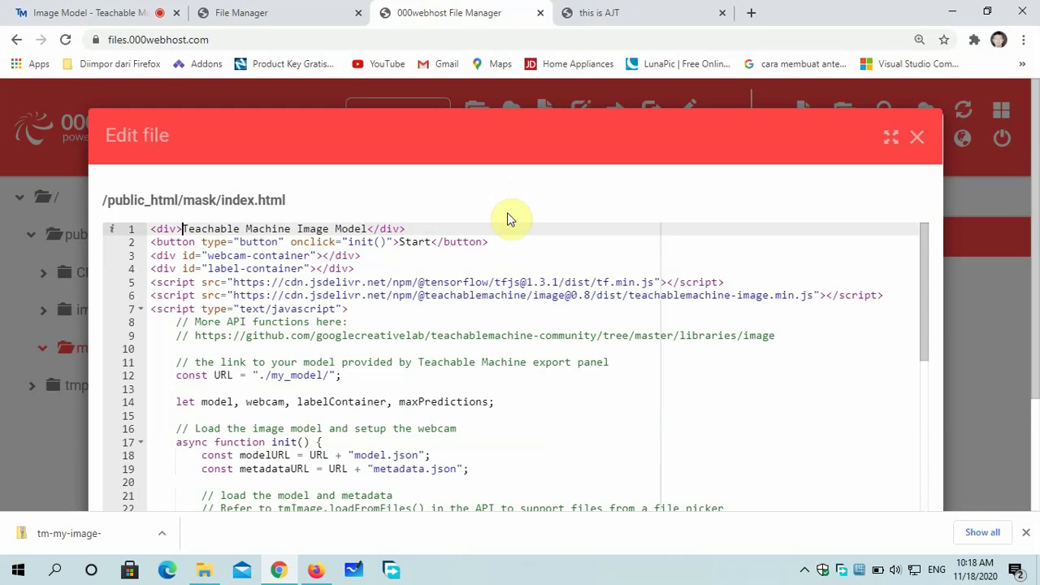
# Step: Review the pasted code in index.html, then save and close the file
pyautogui.scroll(-2, 519, 371)
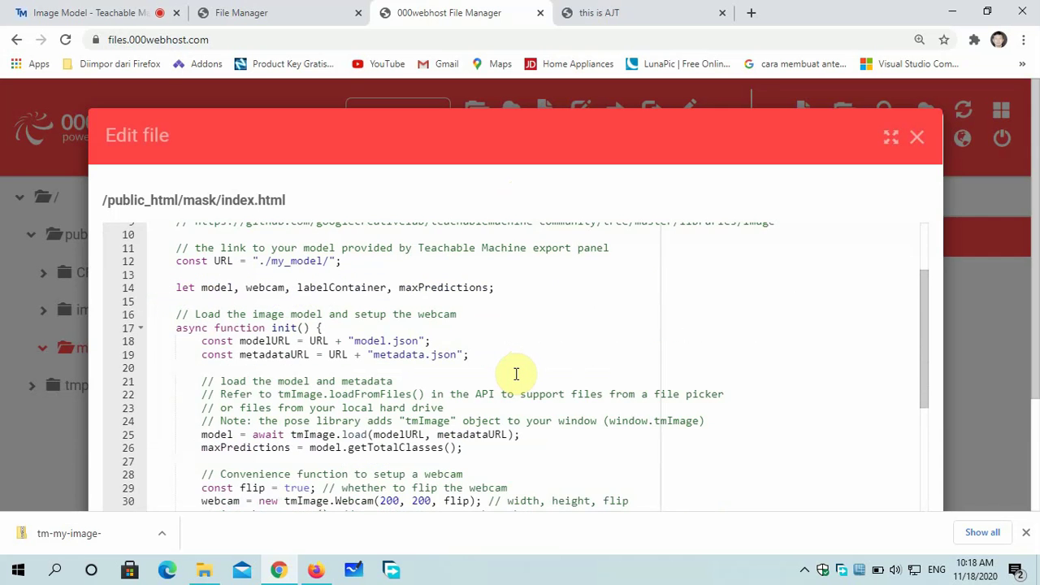
pyautogui.scroll(2, 520, 374)
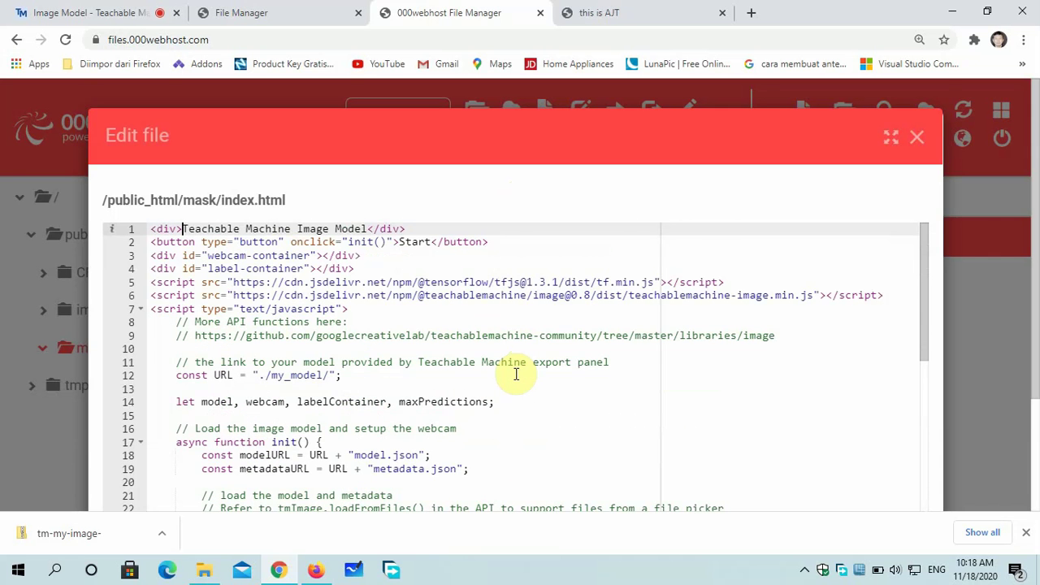
pyautogui.scroll(-8, 520, 374)
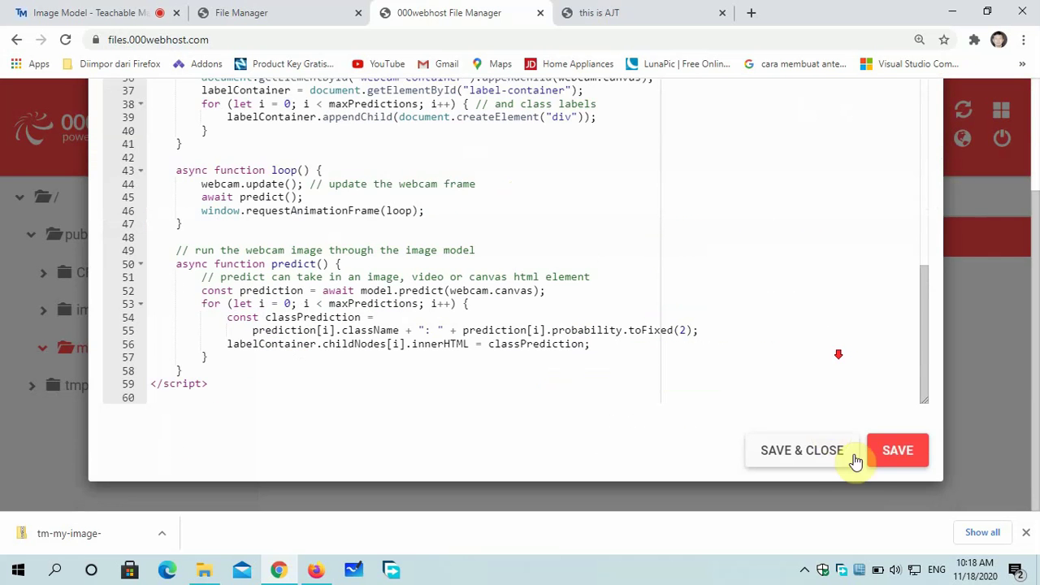
pyautogui.click(805, 458)
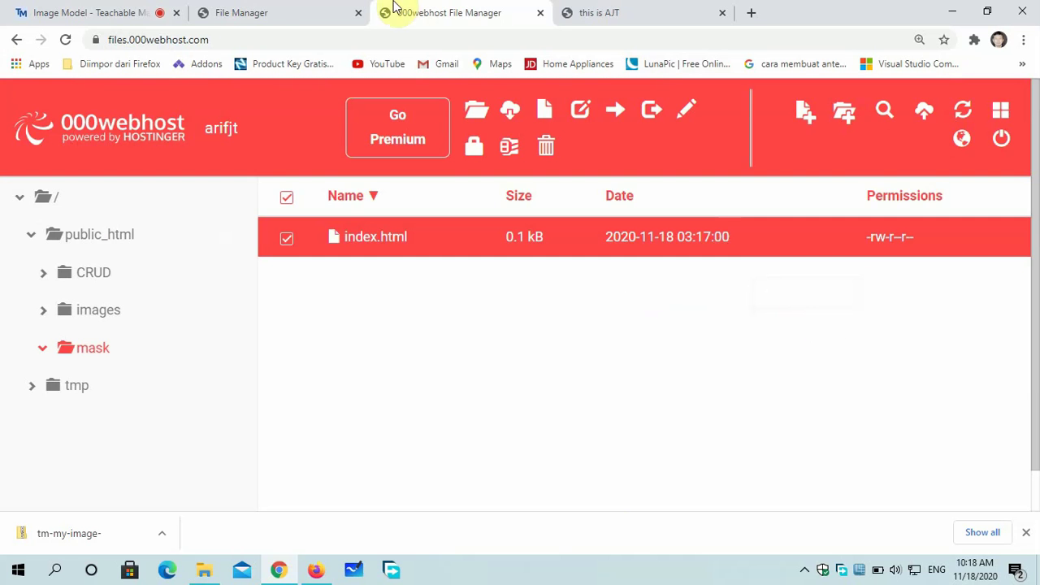
# Step: Return to the Teachable Machine export dialog and review its export options and code snippet
pyautogui.click(128, 16)
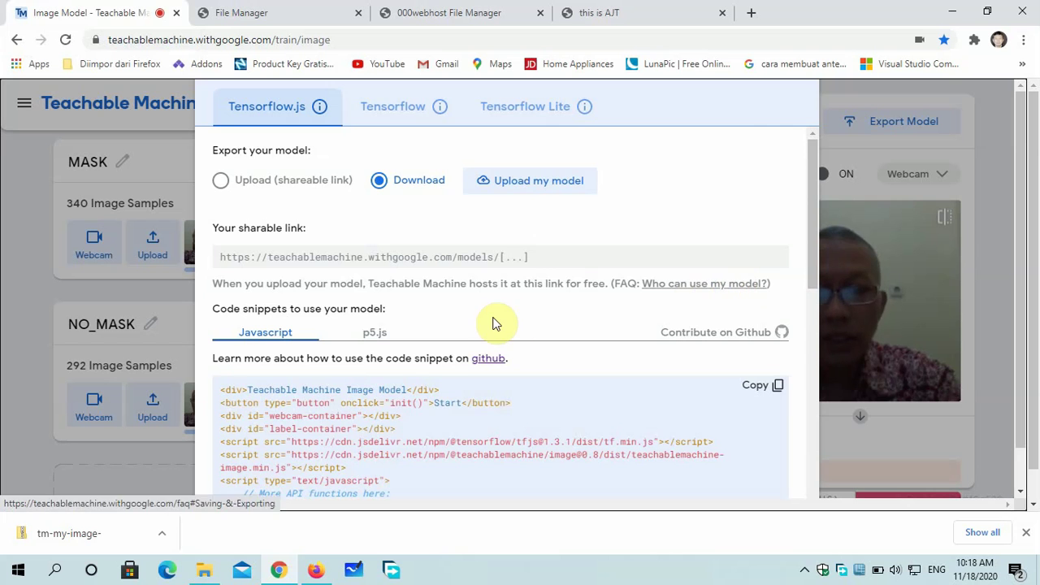
pyautogui.scroll(-4, 417, 384)
pyautogui.scroll(4, 529, 186)
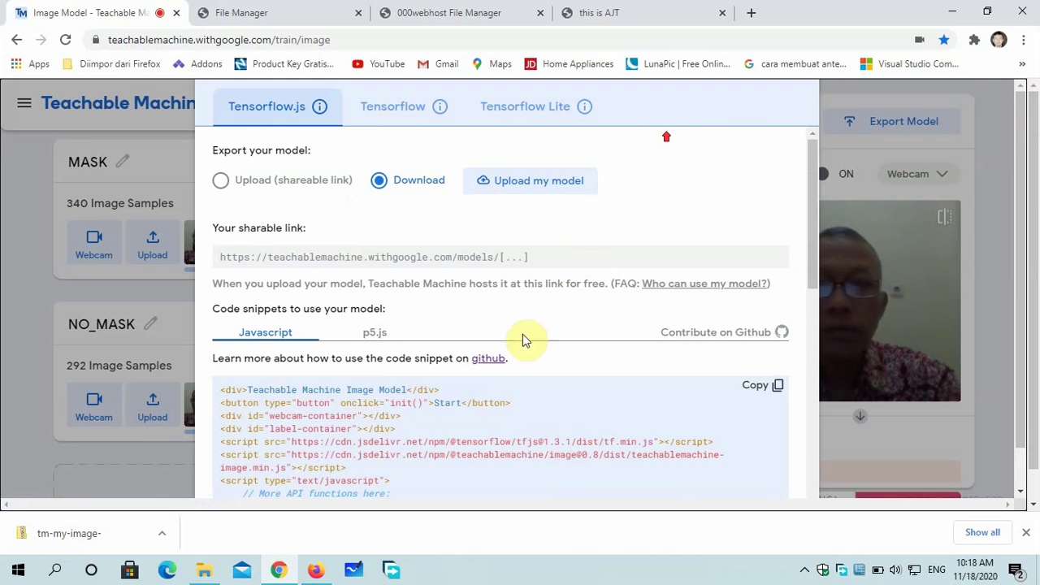
# Step: Close the model export dialog and turn off the webcam input in the Teachable Machine preview
pyautogui.click(1025, 532)
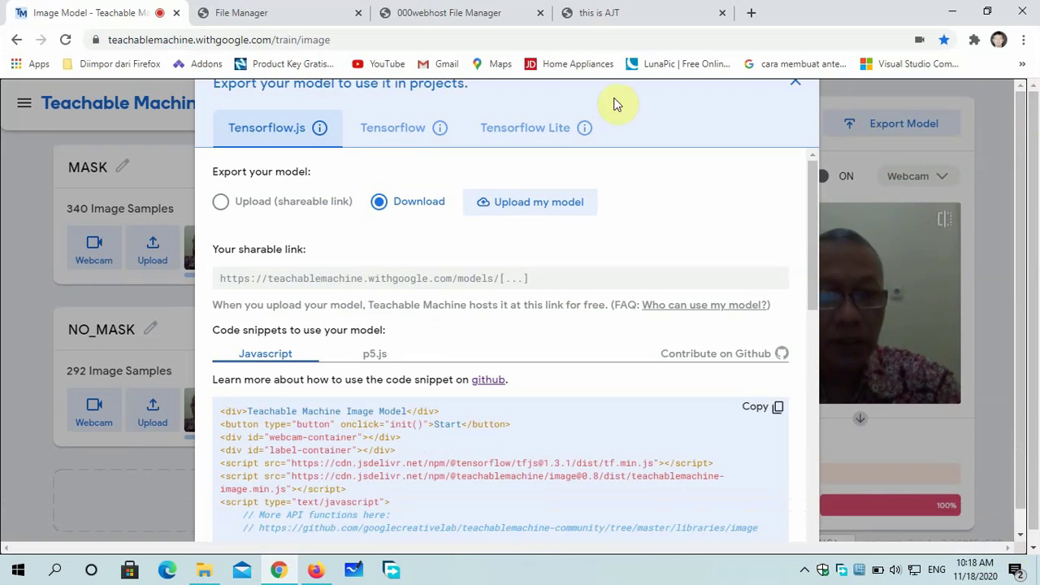
pyautogui.click(794, 85)
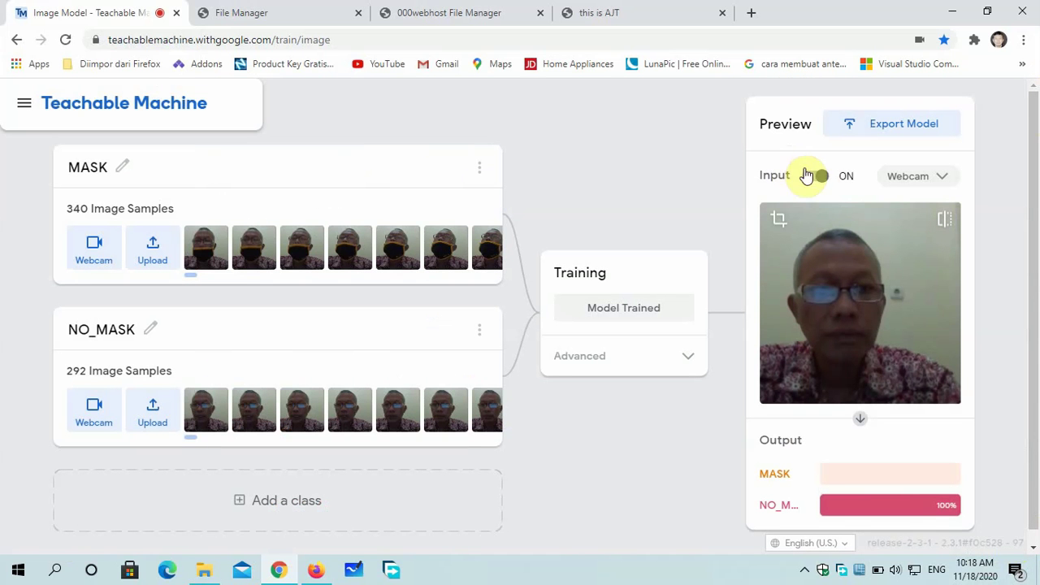
pyautogui.click(815, 176)
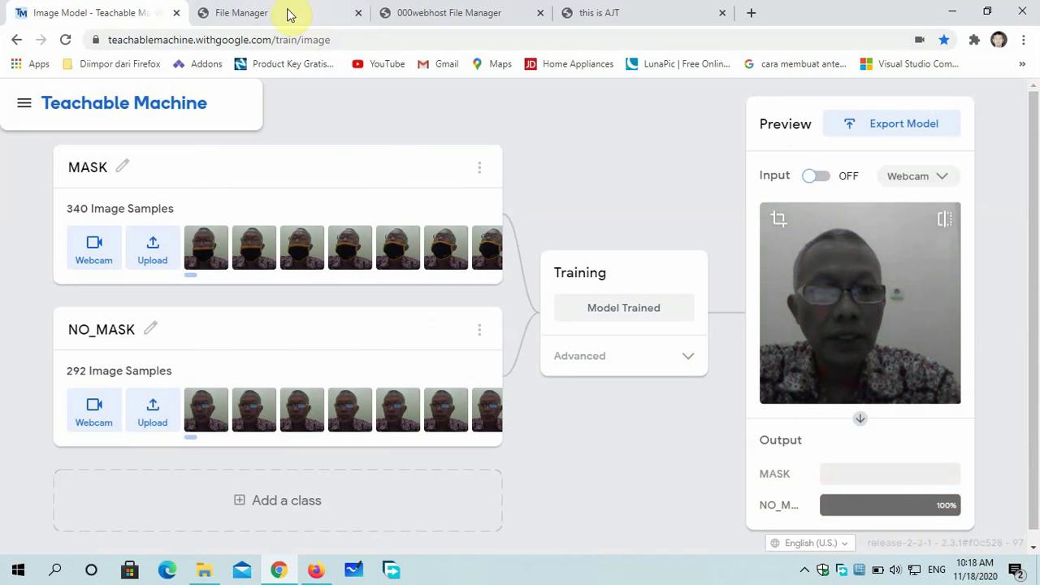
# Step: Reopen index.html in the 000webhost file manager, examine the model path in its URL constant, and close the file
pyautogui.click(431, 13)
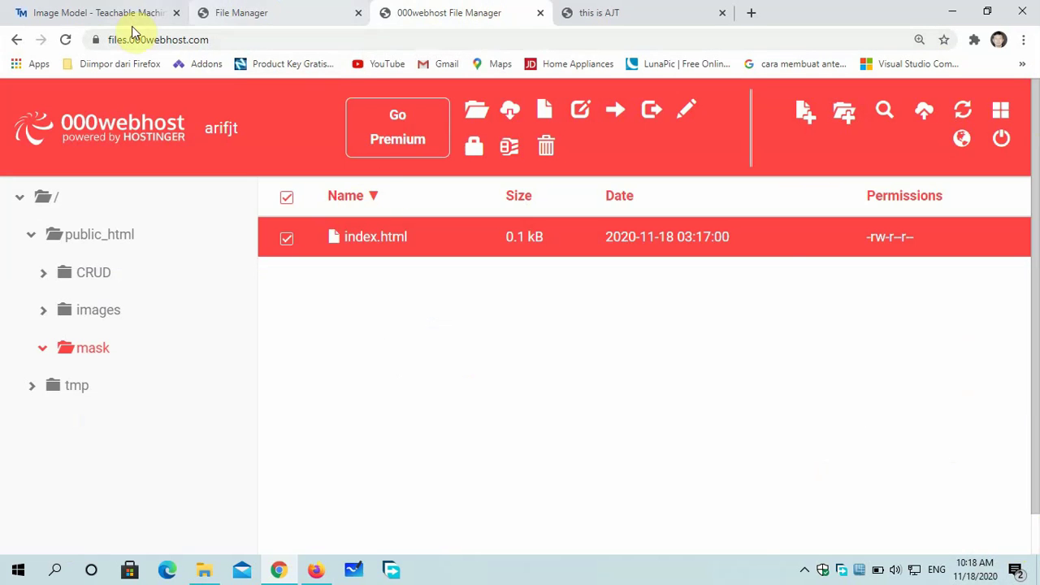
pyautogui.click(111, 13)
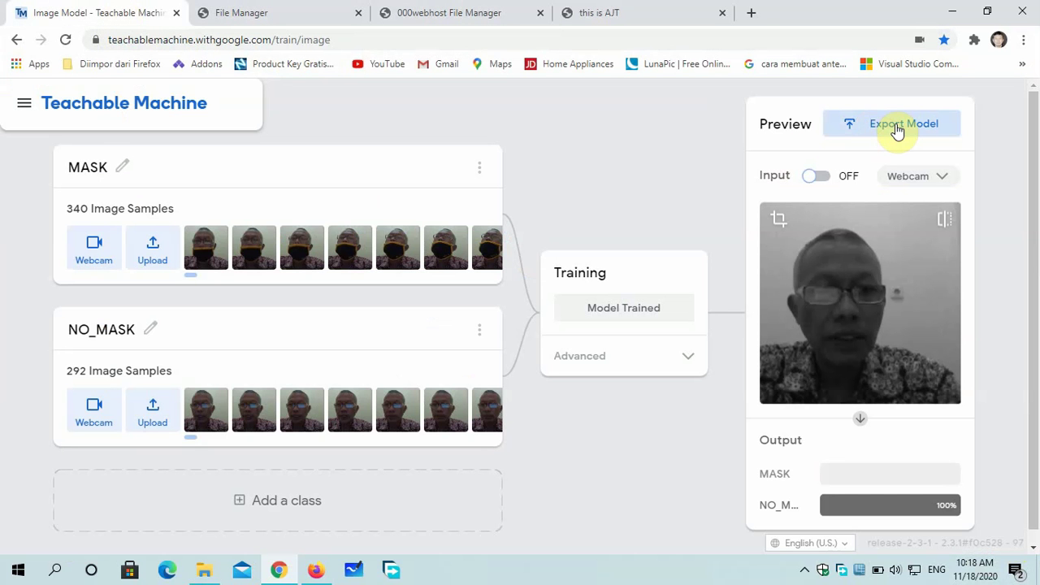
pyautogui.click(448, 13)
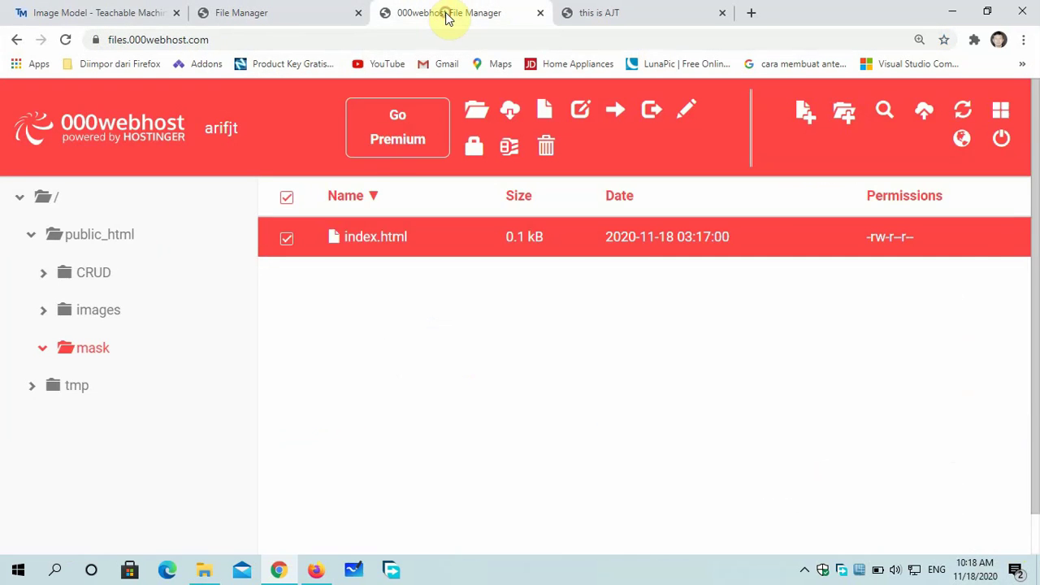
pyautogui.click(373, 237)
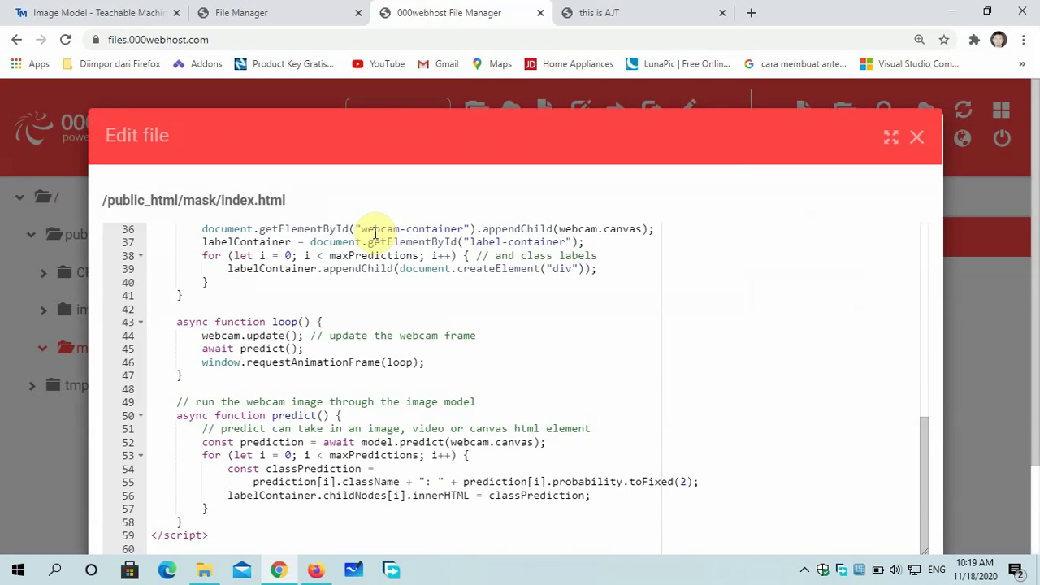
pyautogui.scroll(12, 344, 358)
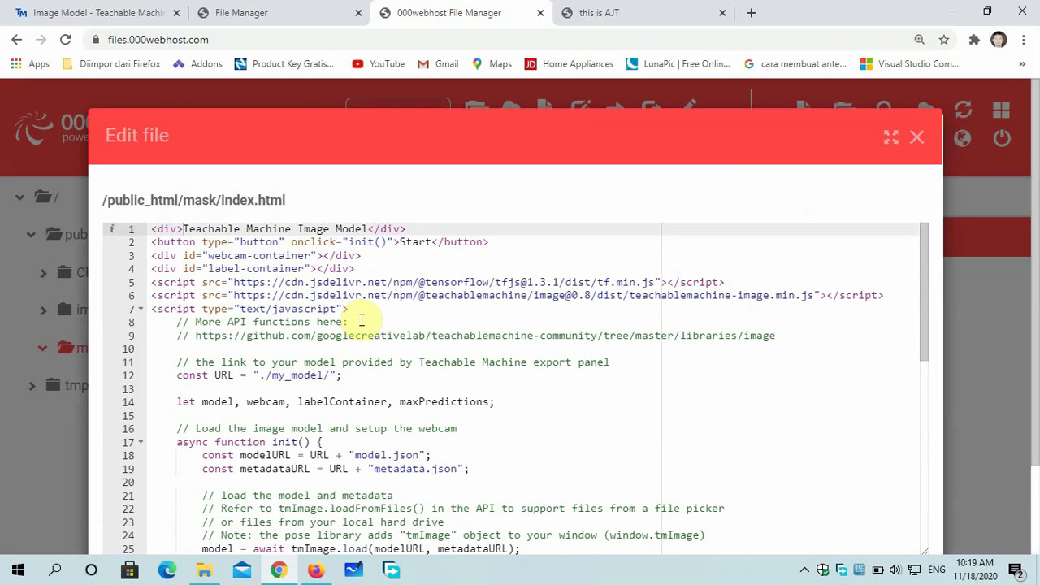
pyautogui.scroll(-2, 276, 439)
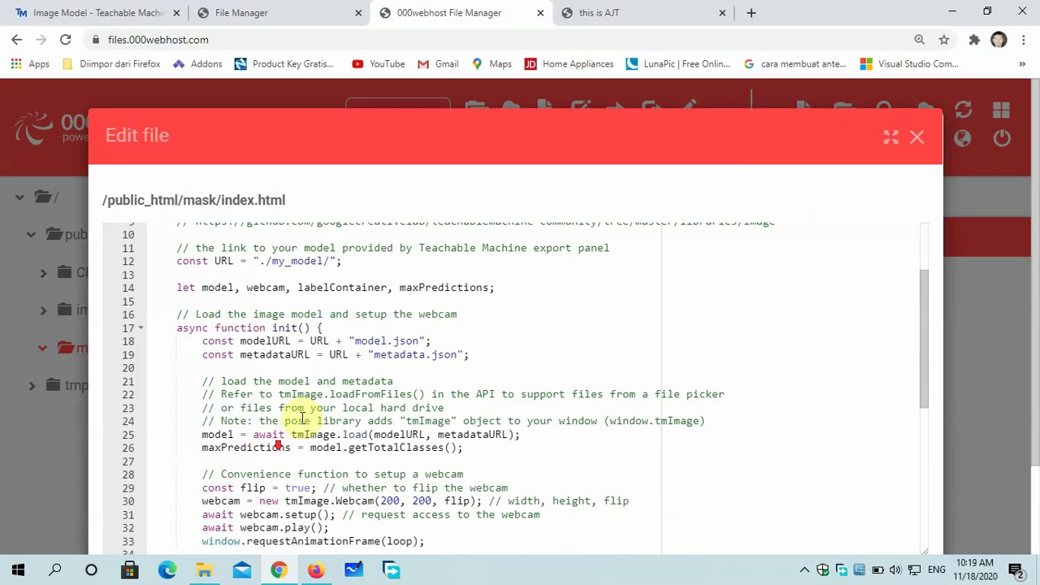
pyautogui.scroll(2, 329, 390)
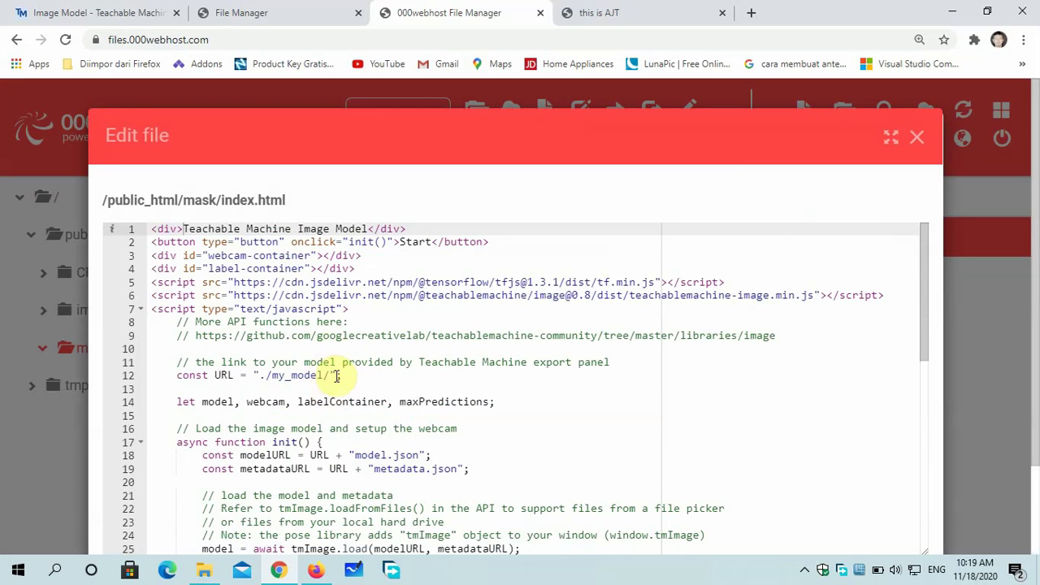
pyautogui.moveTo(348, 375); pyautogui.dragTo(255, 374)
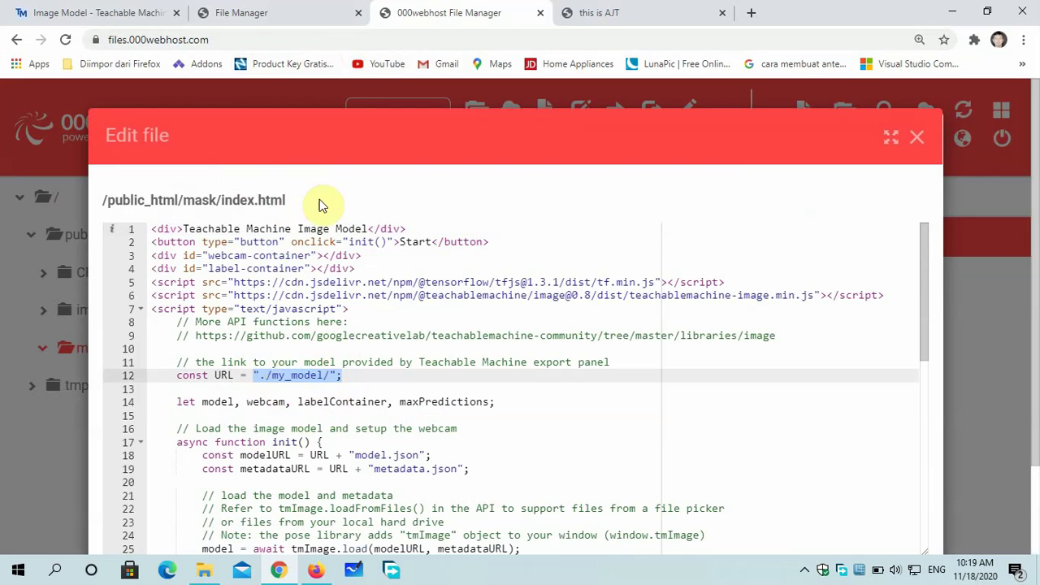
pyautogui.click(278, 14)
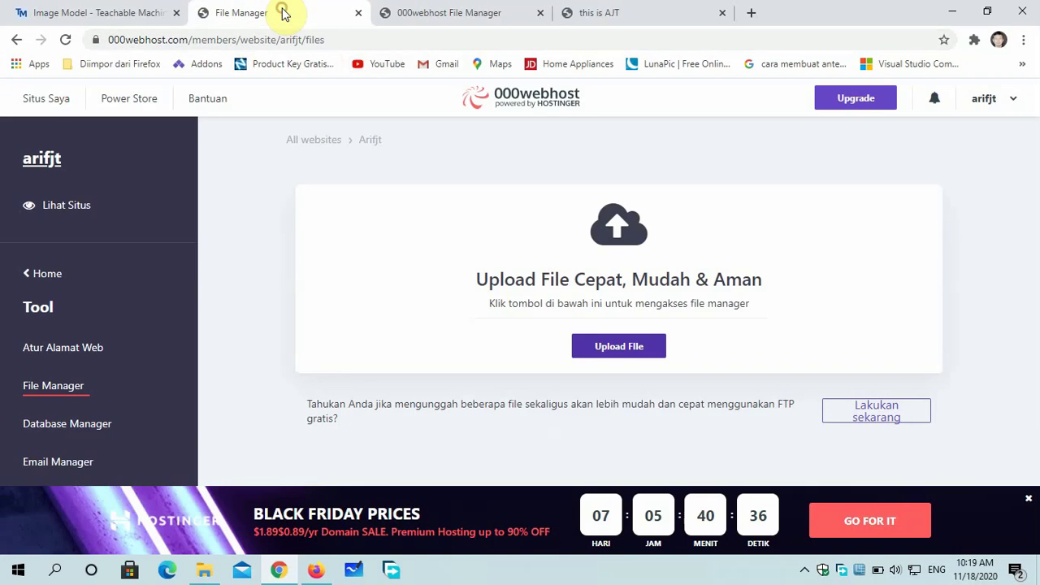
pyautogui.click(608, 12)
pyautogui.click(481, 13)
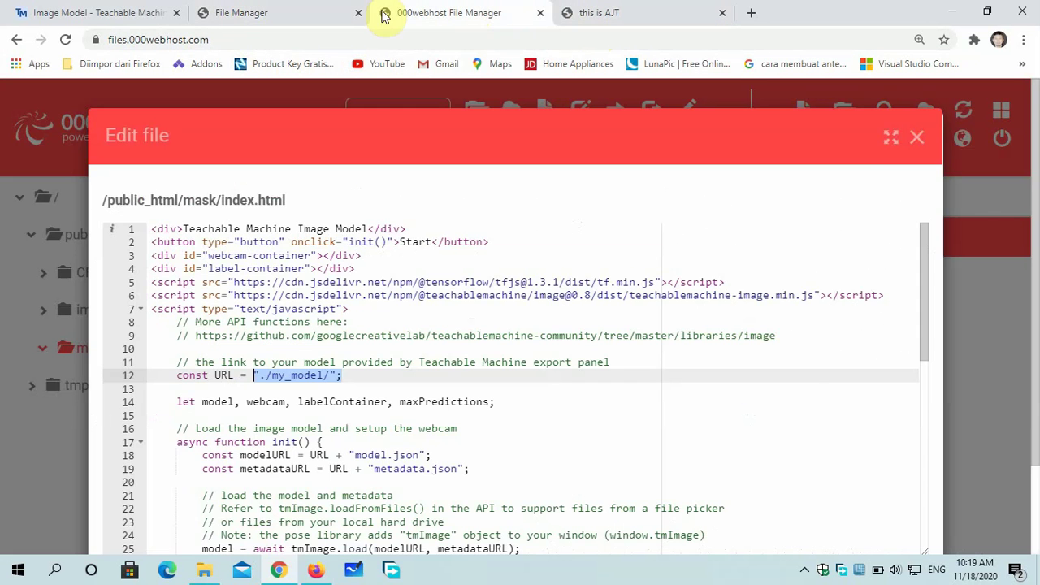
pyautogui.click(917, 139)
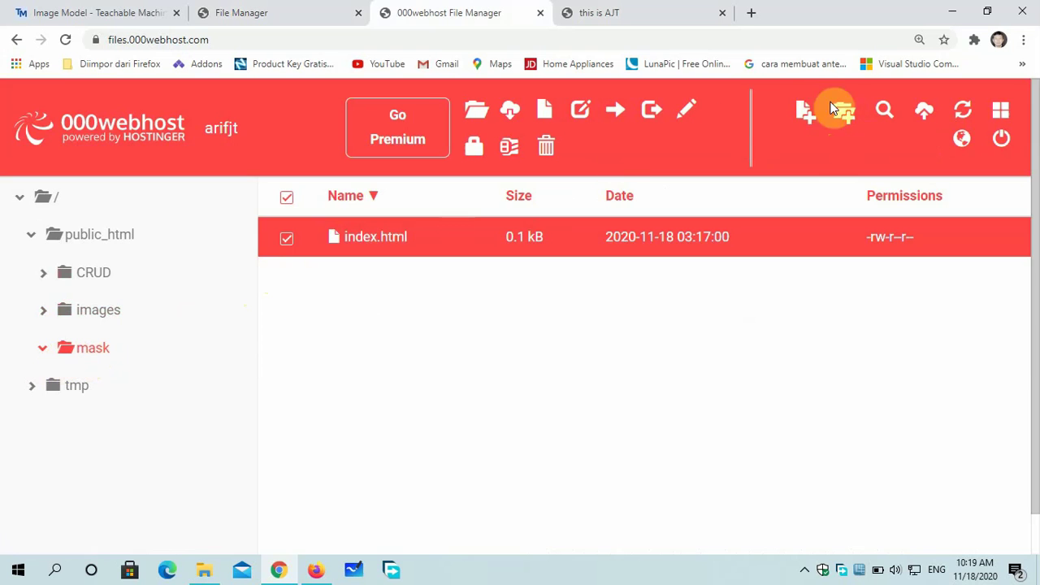
# Step: Create a folder named my_model inside the mask folder and open it
pyautogui.click(845, 118)
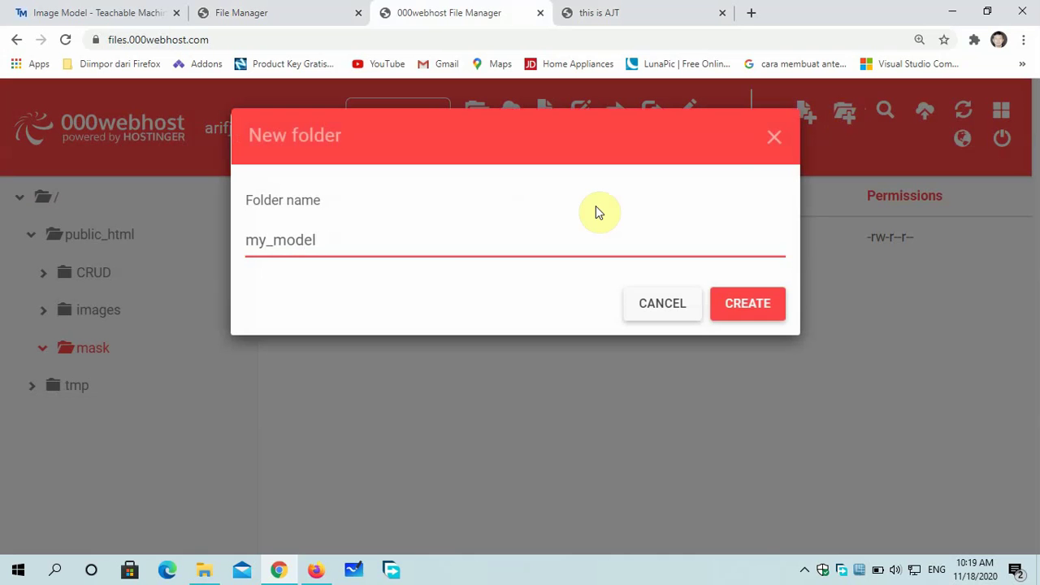
pyautogui.click(748, 304)
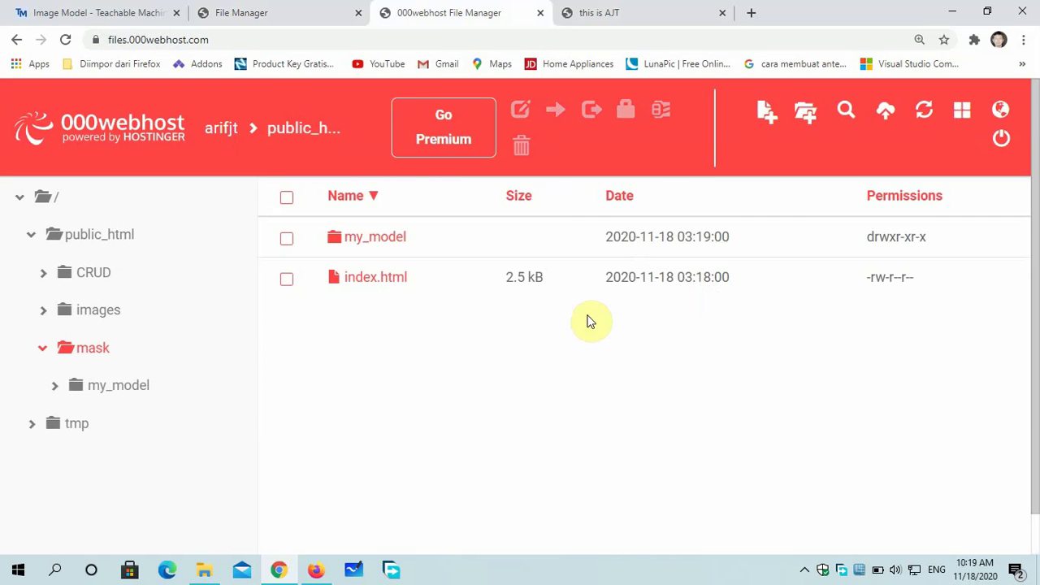
pyautogui.click(382, 238)
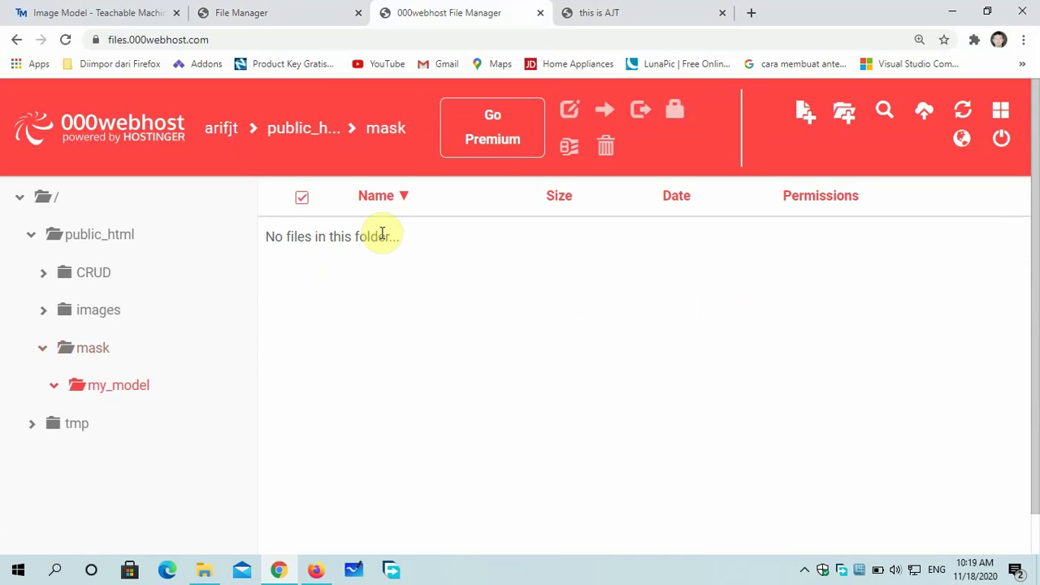
# Step: Review the Tensorflow.js Download option in the Teachable Machine export dialog and return to the 000webhost file manager
pyautogui.click(118, 14)
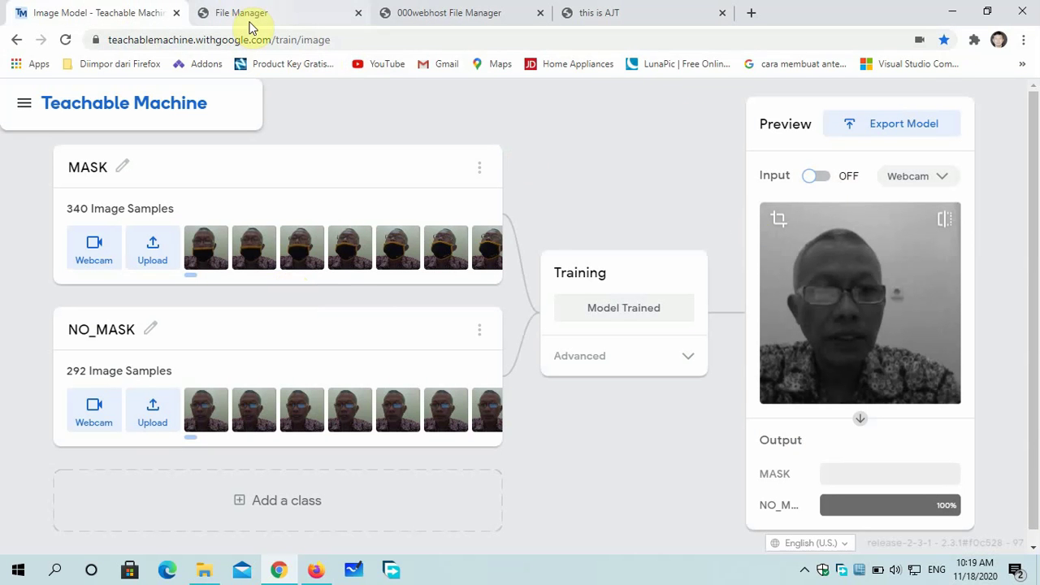
pyautogui.click(902, 126)
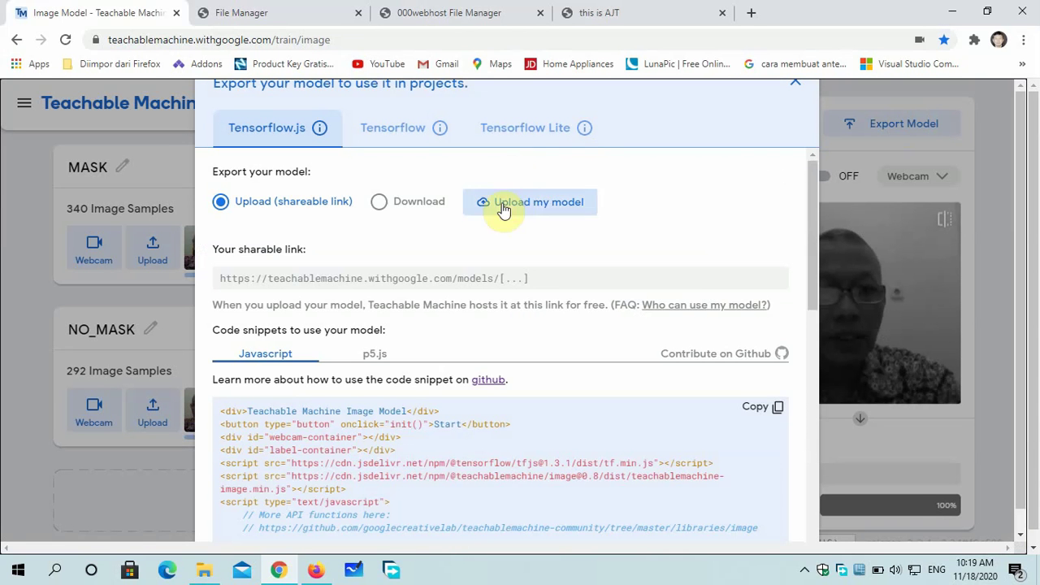
pyautogui.click(378, 203)
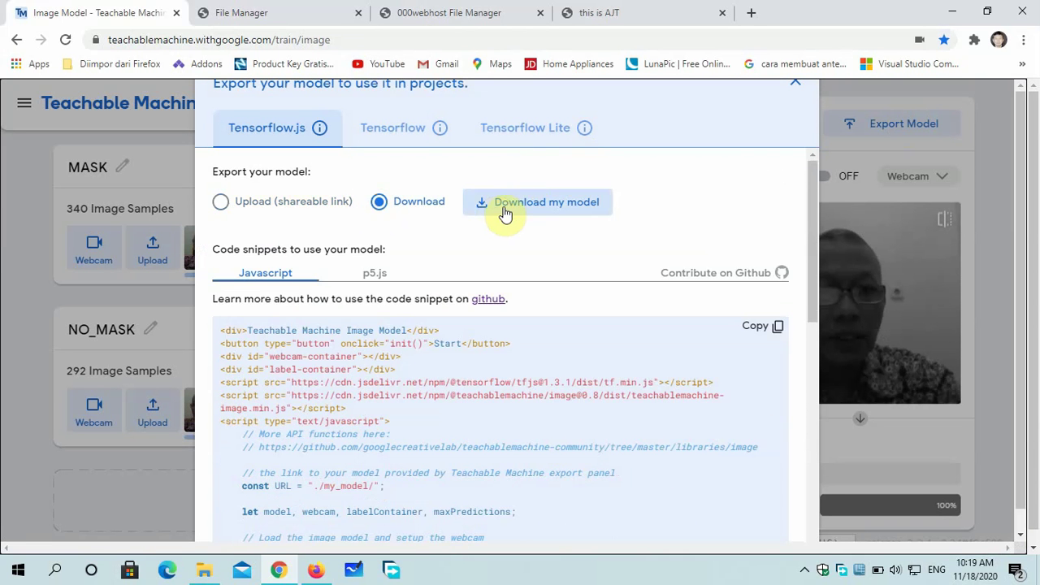
pyautogui.click(290, 11)
pyautogui.click(622, 13)
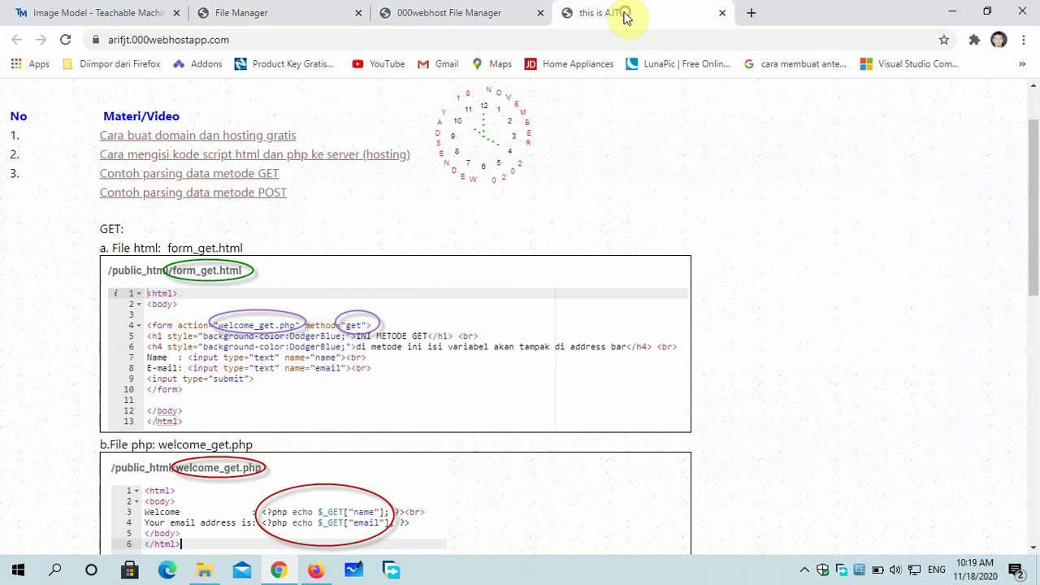
pyautogui.click(422, 9)
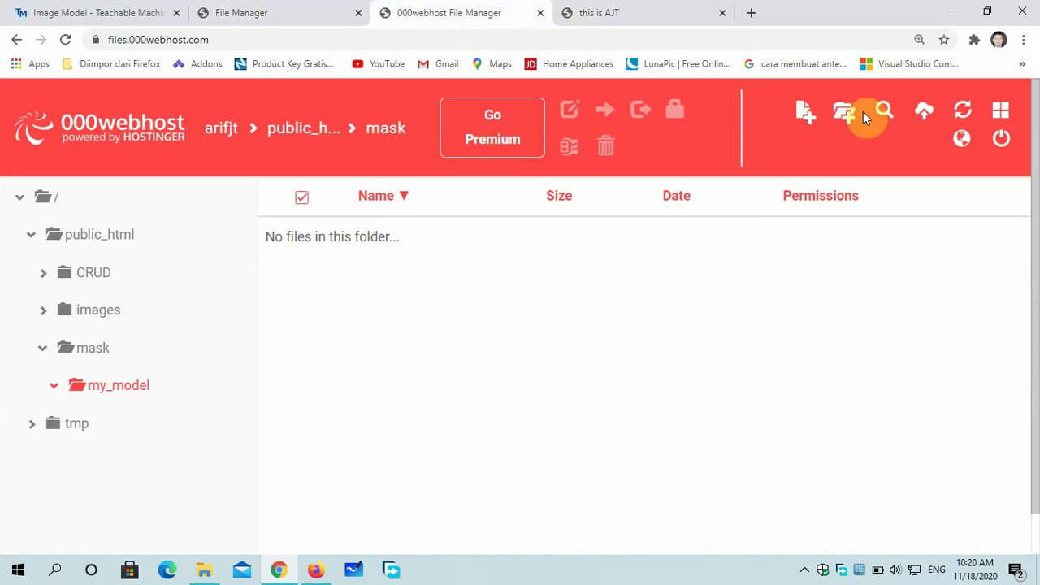
# Step: Start a file upload to the my_model folder and browse to the tm-my-image-model folder in Downloads
pyautogui.click(814, 116)
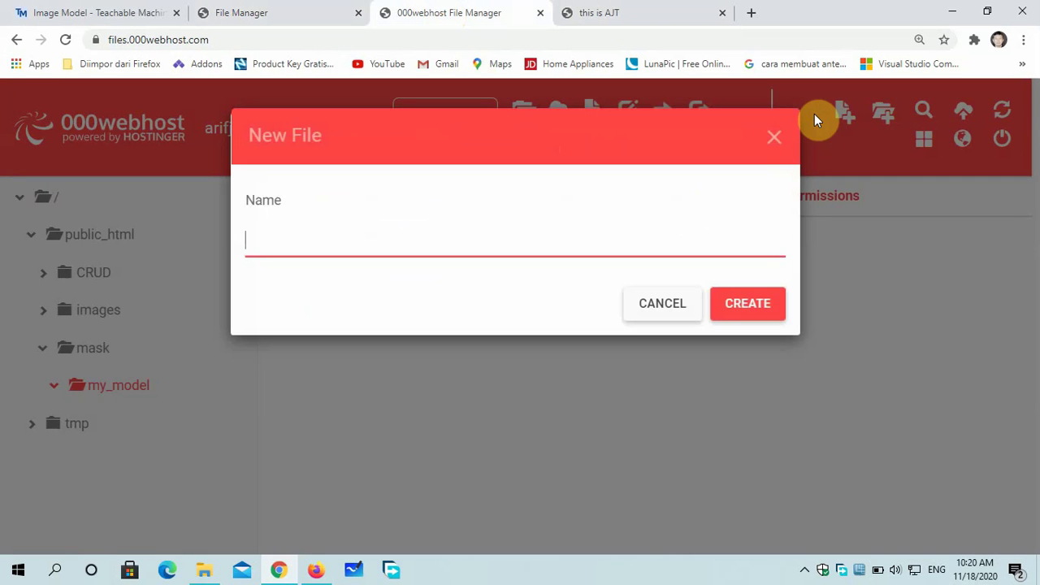
pyautogui.click(690, 311)
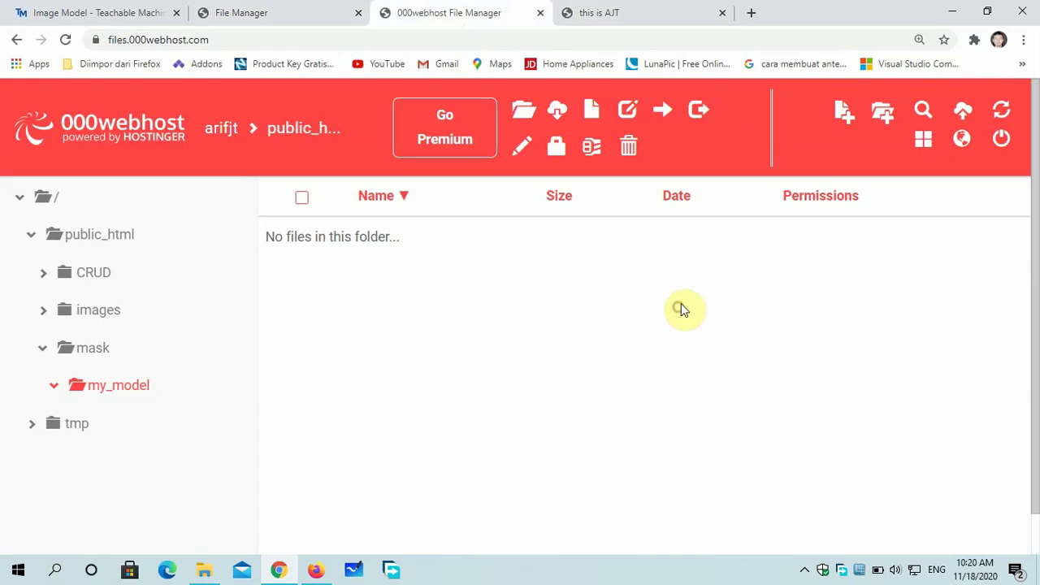
pyautogui.click(964, 114)
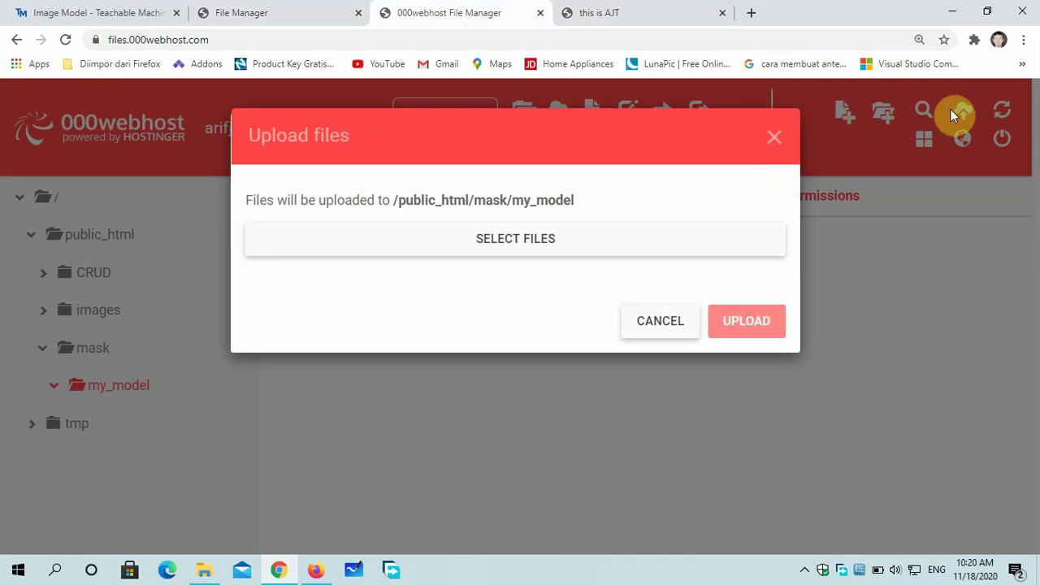
pyautogui.click(515, 240)
pyautogui.click(502, 238)
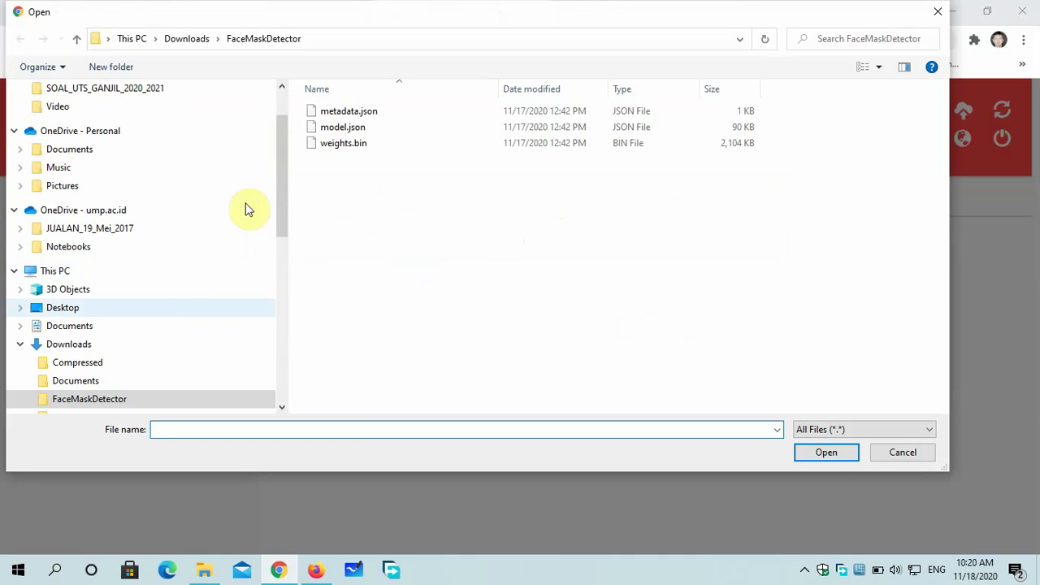
pyautogui.moveTo(280, 165); pyautogui.dragTo(281, 148)
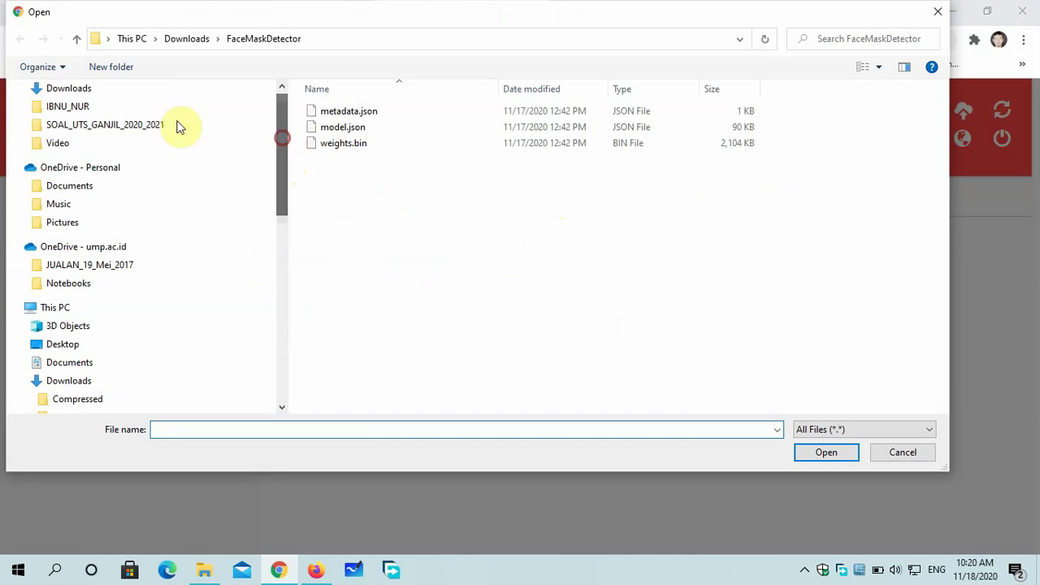
pyautogui.click(99, 91)
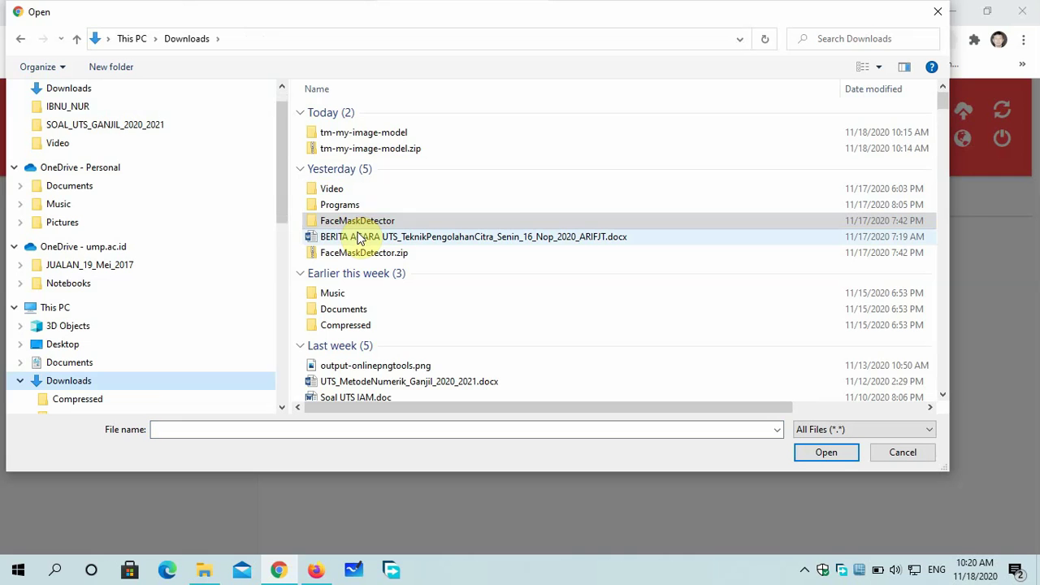
pyautogui.doubleClick(374, 139)
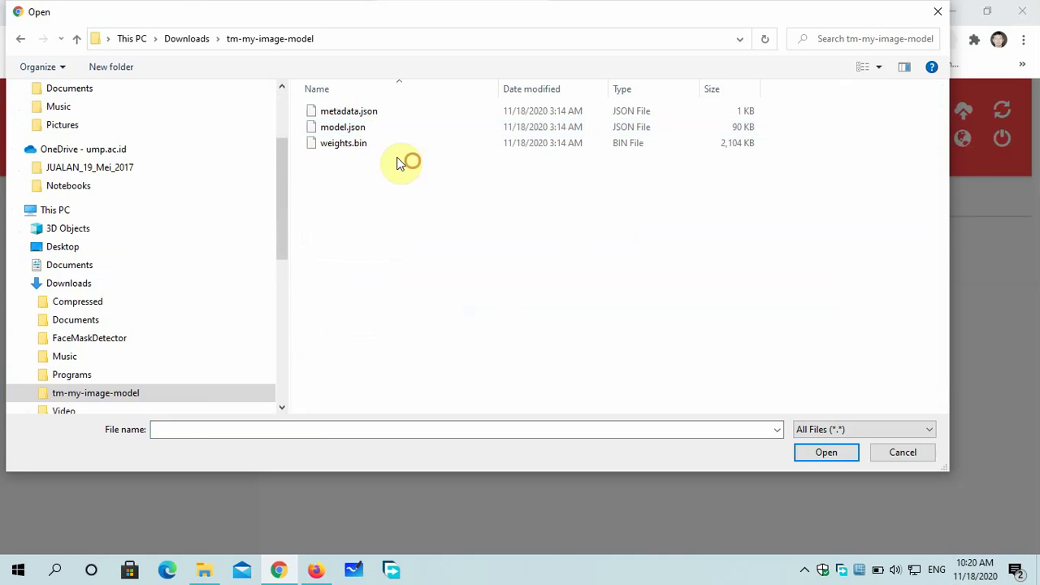
# Step: Upload metadata.json, model.json and weights.bin into my_model, and check the contents of the mask and my_model folders
pyautogui.moveTo(413, 161); pyautogui.dragTo(319, 102)
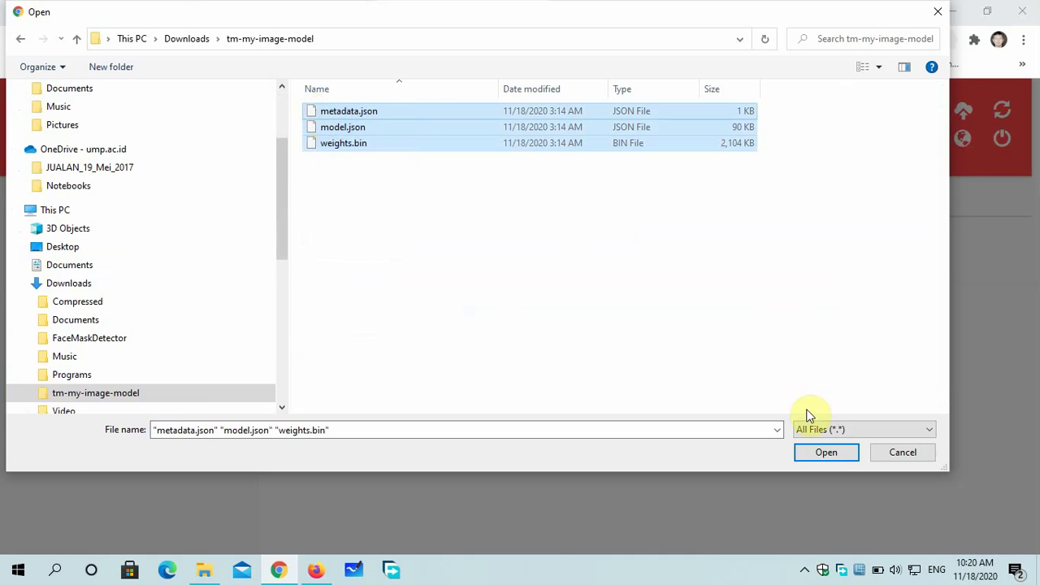
pyautogui.click(823, 452)
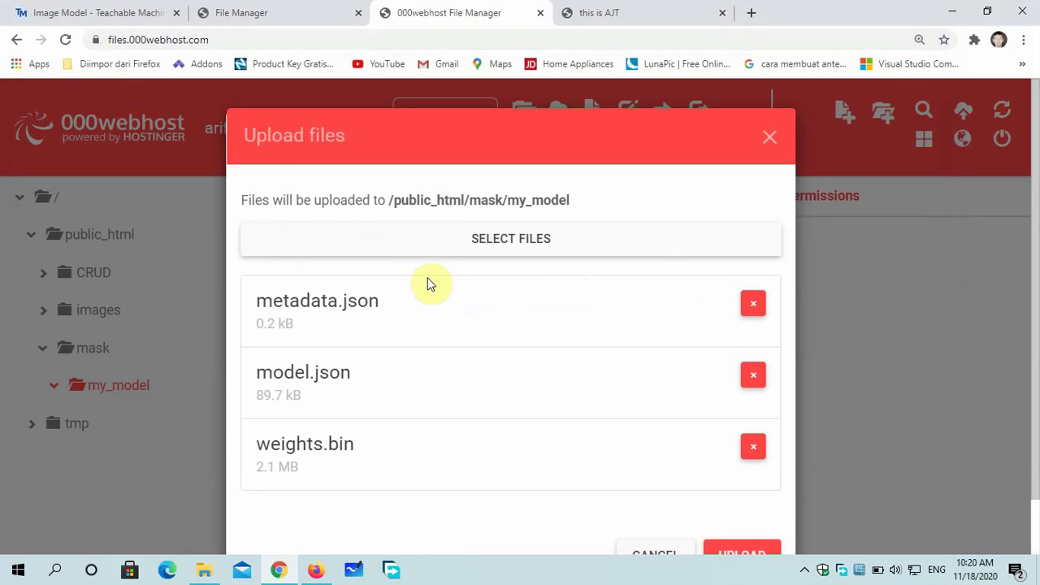
pyautogui.scroll(-1, 692, 435)
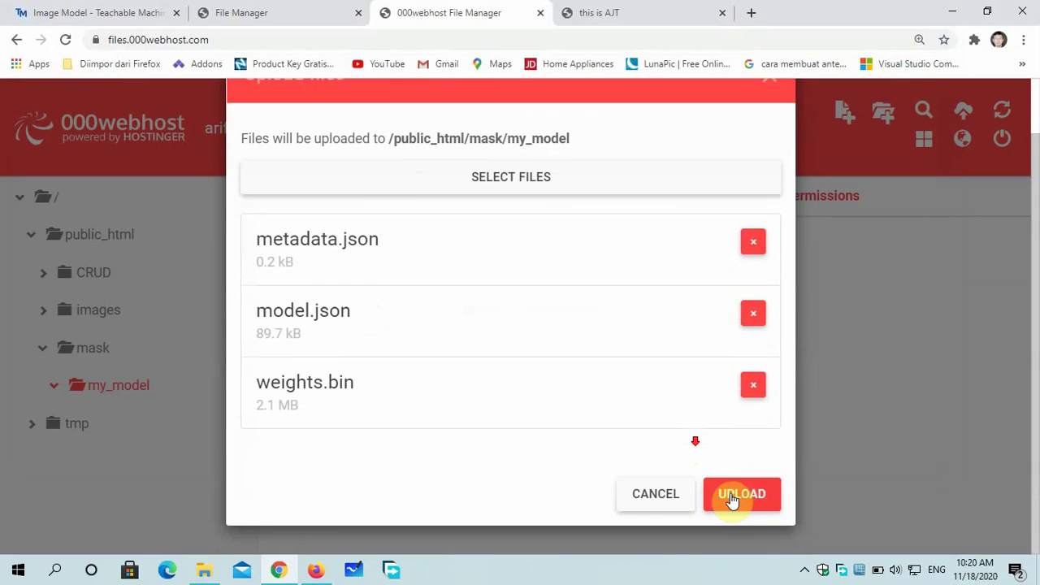
pyautogui.click(733, 501)
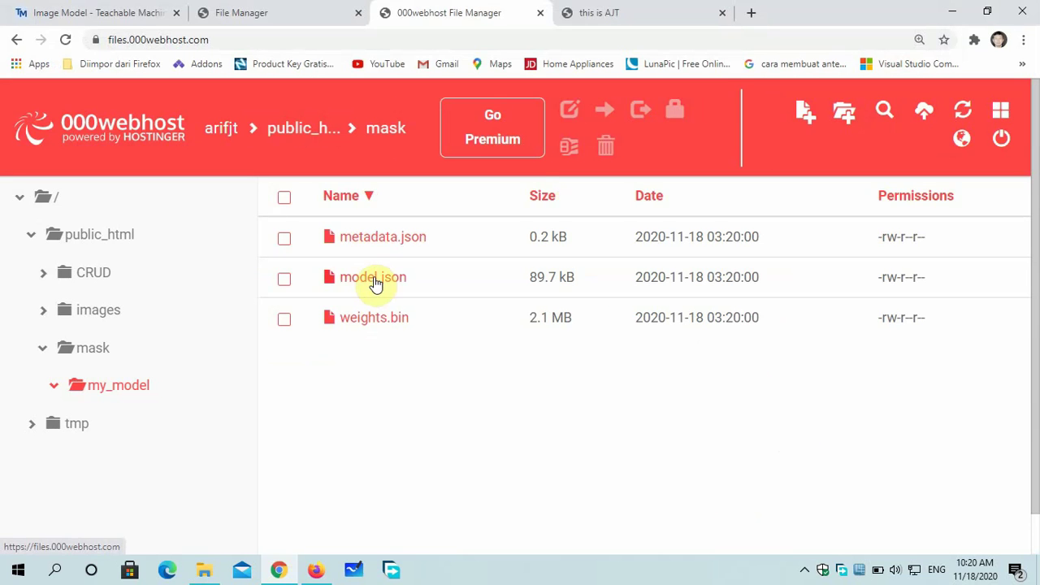
pyautogui.click(97, 351)
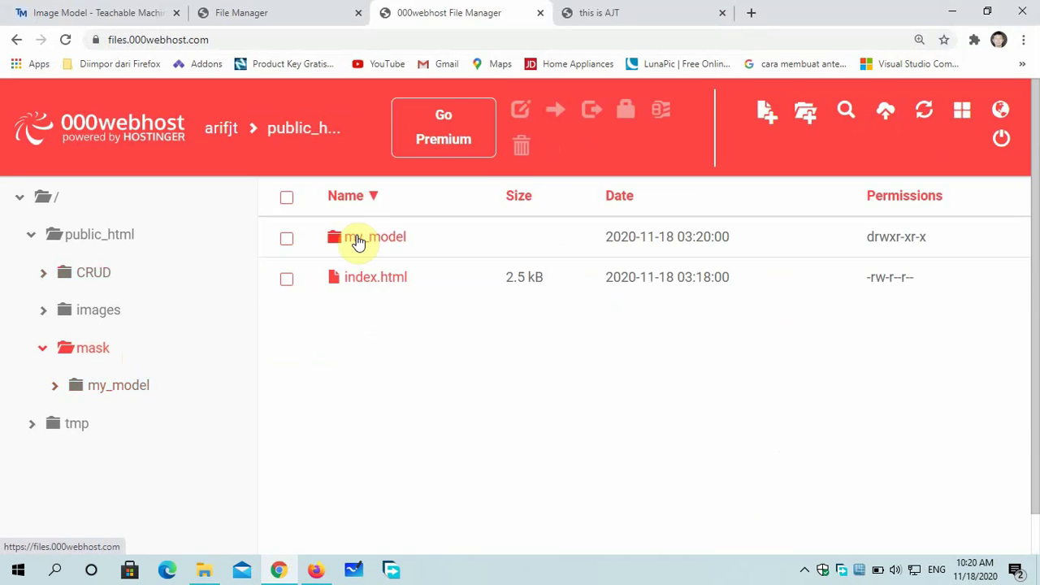
pyautogui.click(120, 387)
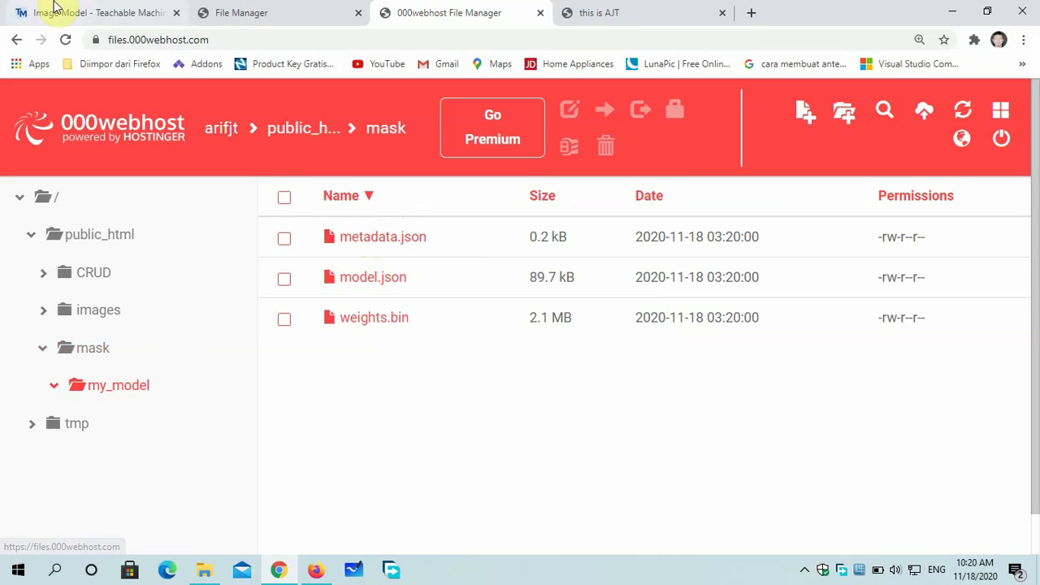
# Step: Close the model export dialog in Teachable Machine and return to the published website's homepage
pyautogui.click(81, 12)
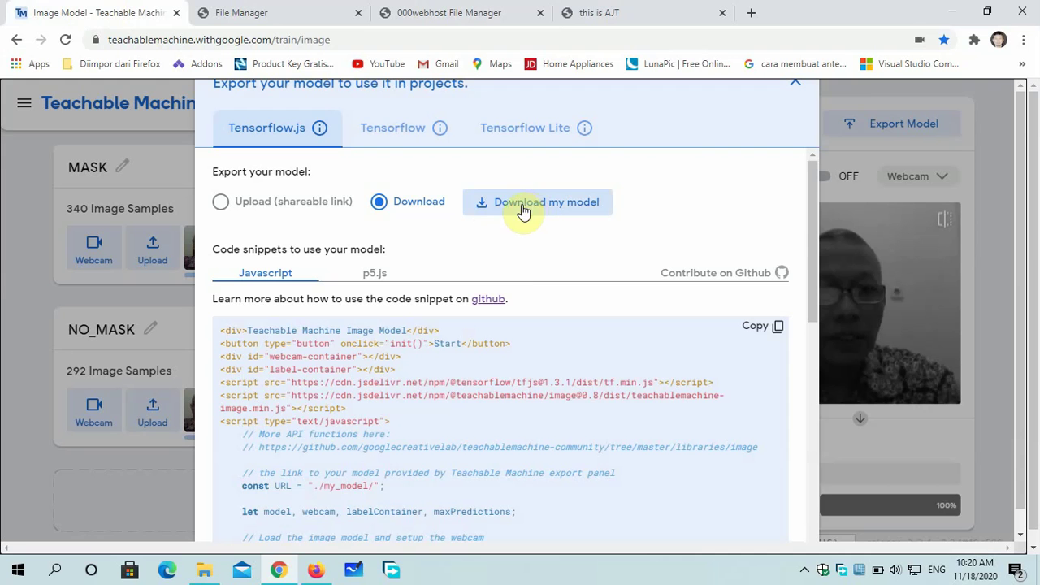
pyautogui.click(500, 20)
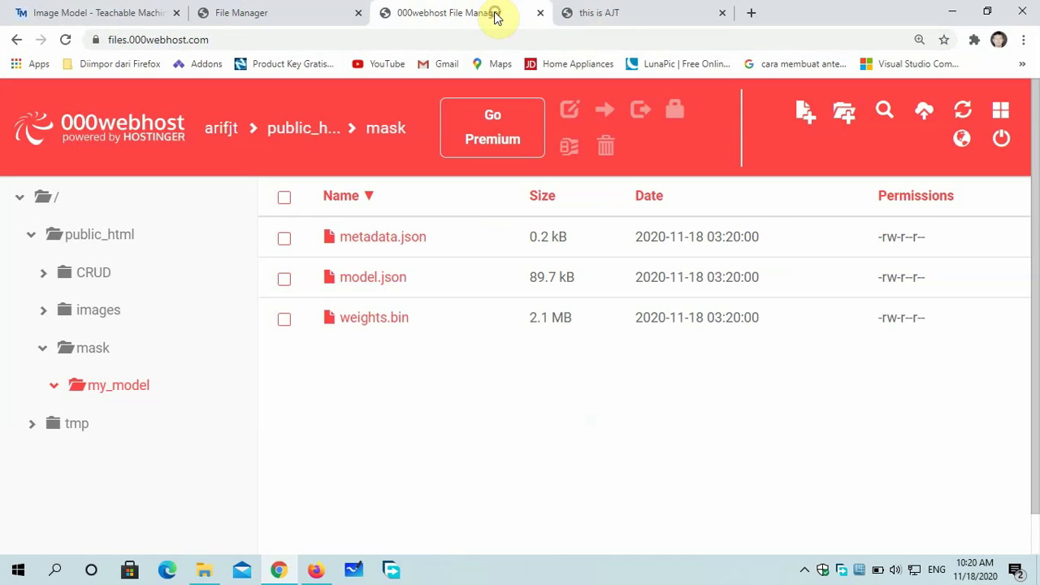
pyautogui.click(602, 14)
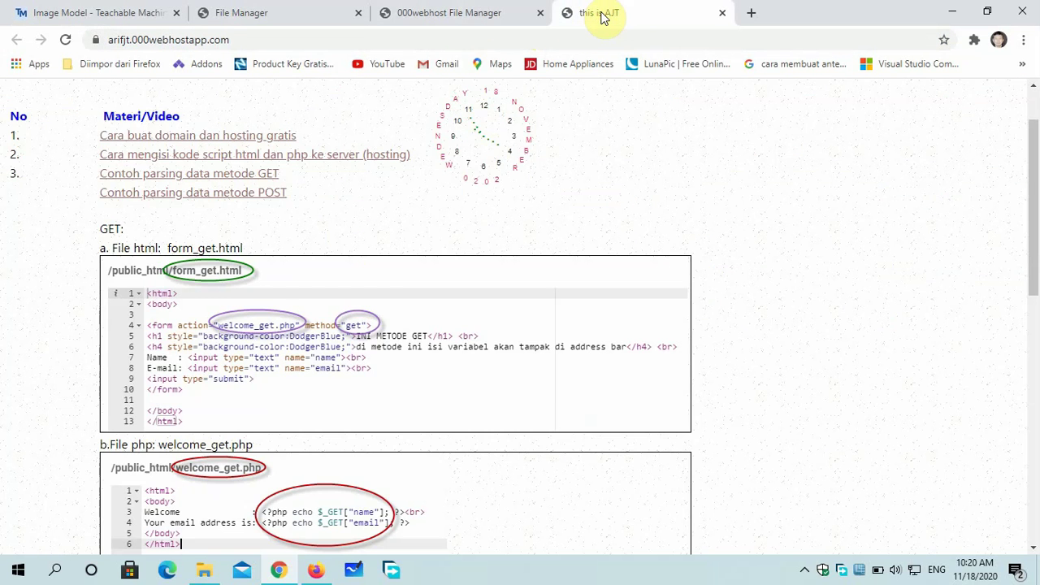
pyautogui.click(99, 11)
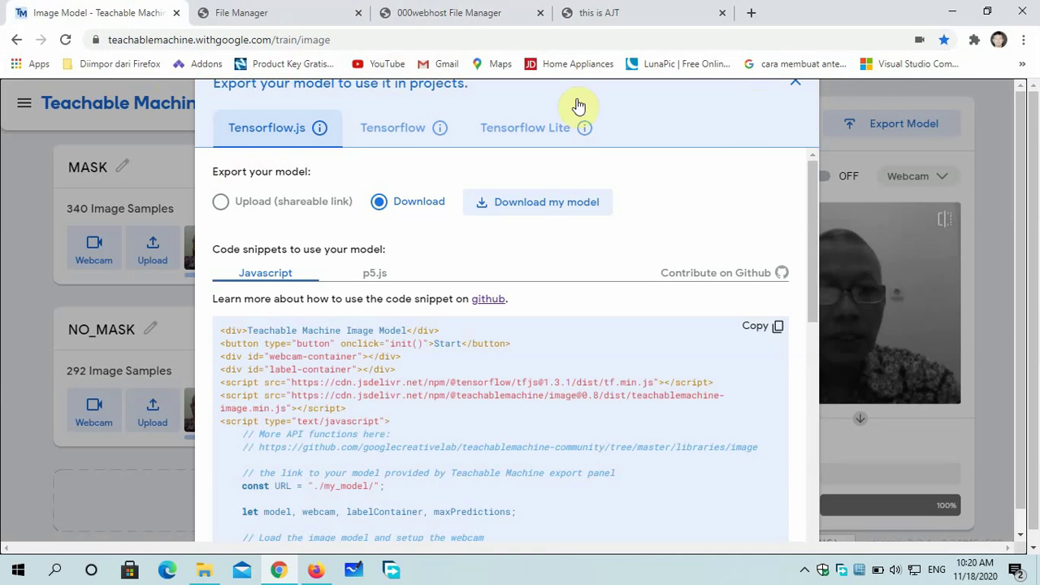
pyautogui.click(794, 84)
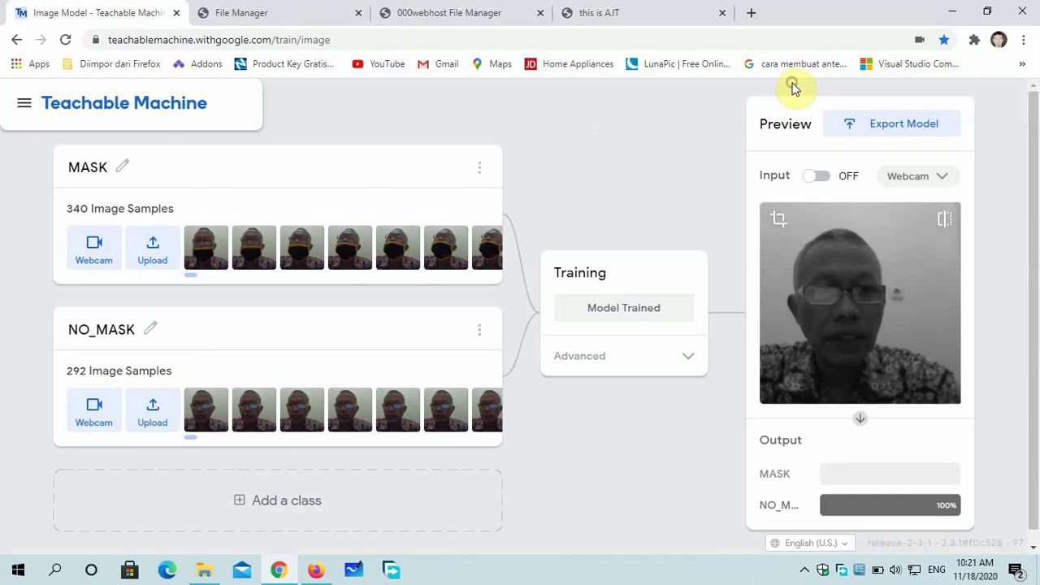
pyautogui.click(623, 16)
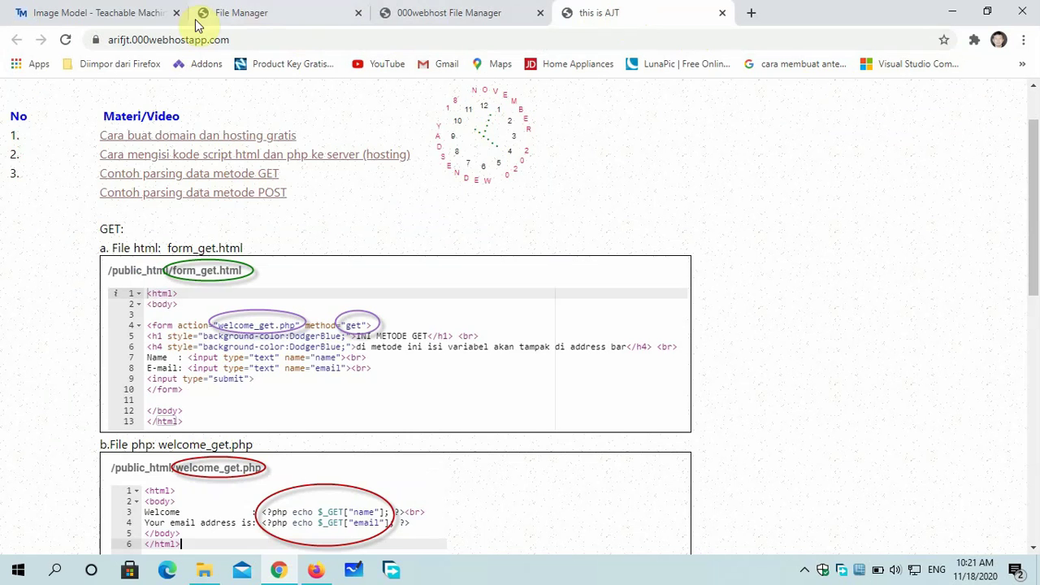
# Step: Try to open the mask folder's page by extending the website address after 000webhostapp.com
pyautogui.click(248, 38)
pyautogui.click(248, 38)
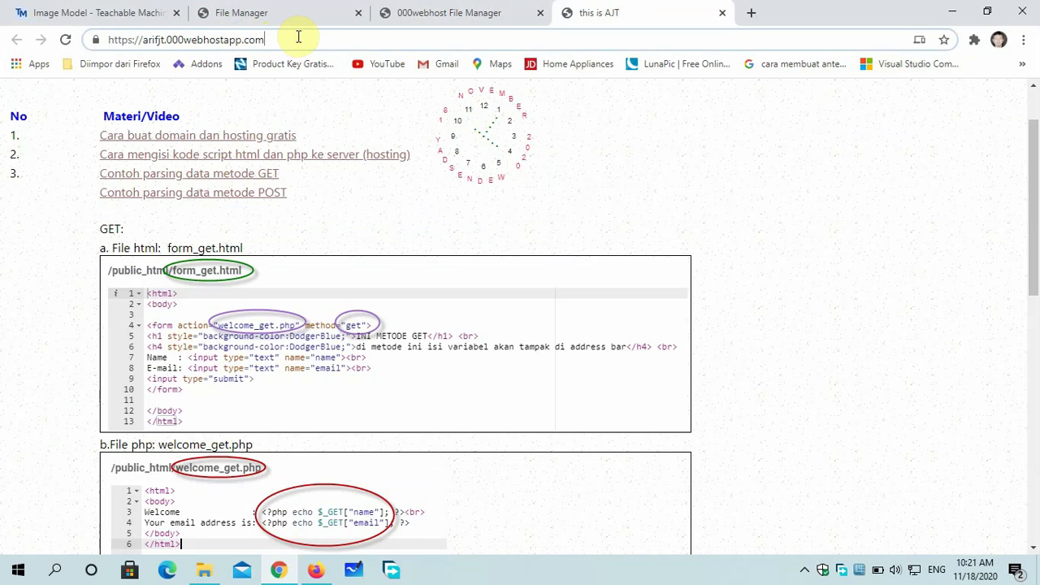
pyautogui.write('/as')
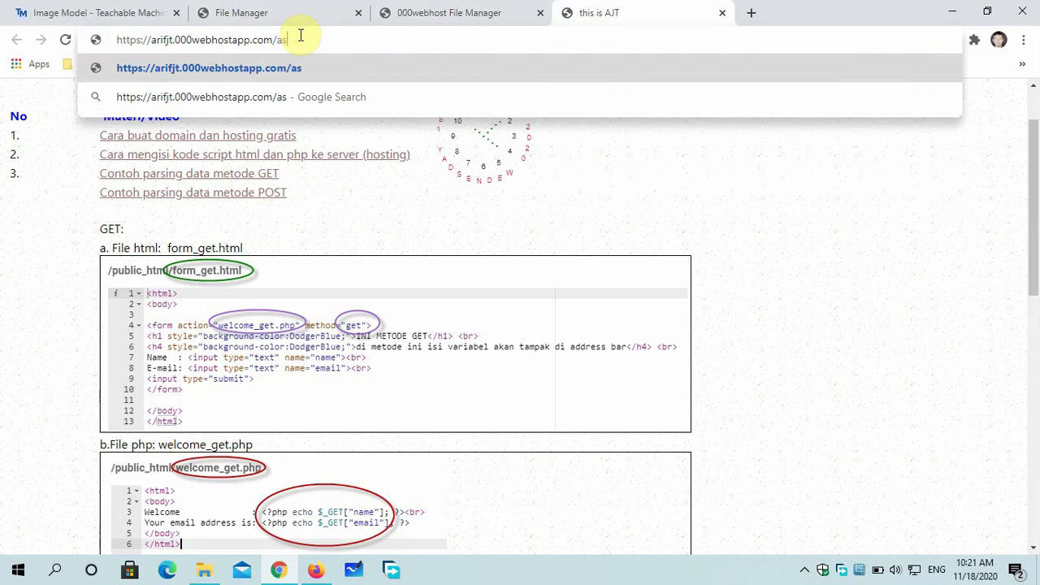
pyautogui.press('BackSpace')
pyautogui.press('BackSpace')
pyautogui.write('mask')
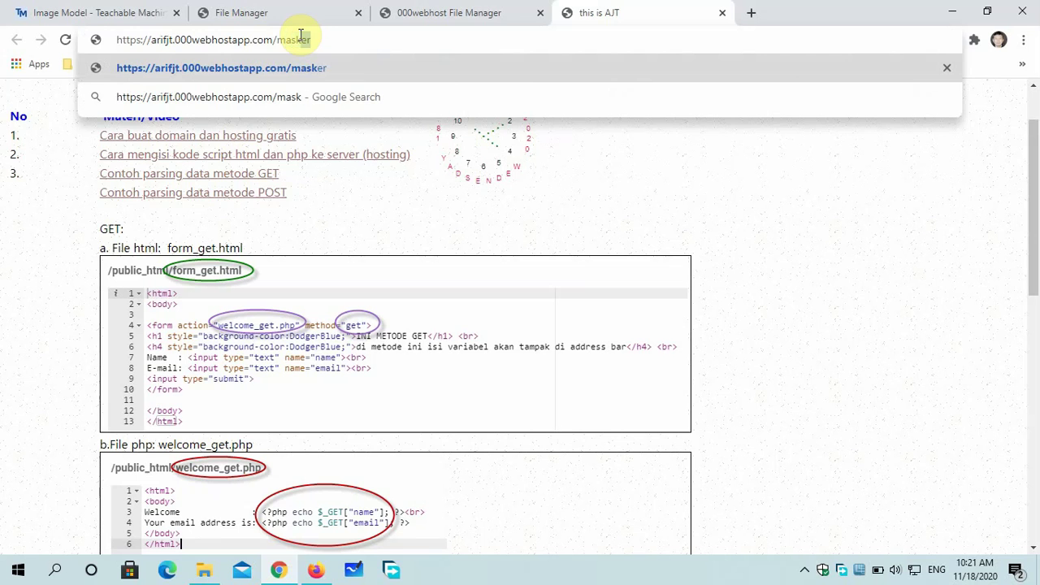
pyautogui.press('Return')
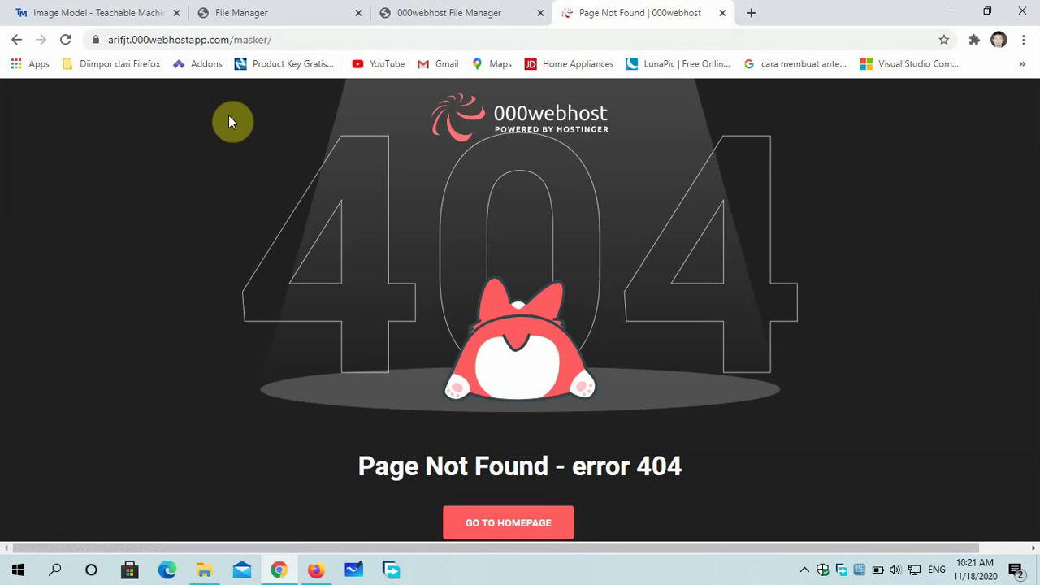
# Step: Correct the website address to end in /mask, load the page and review its full address
pyautogui.click(274, 39)
pyautogui.click(294, 39)
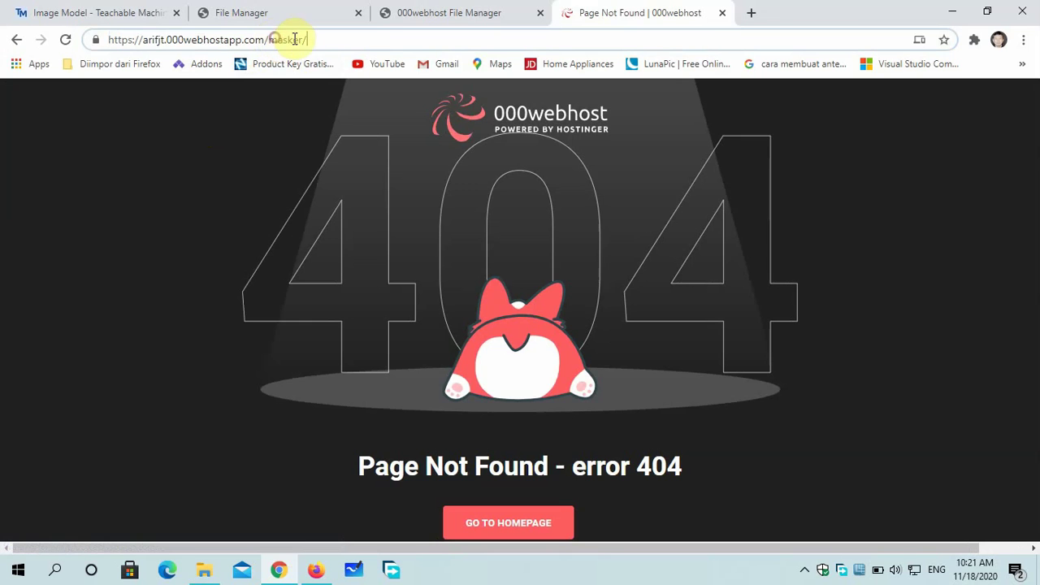
pyautogui.press('BackSpace')
pyautogui.press('BackSpace')
pyautogui.press('BackSpace')
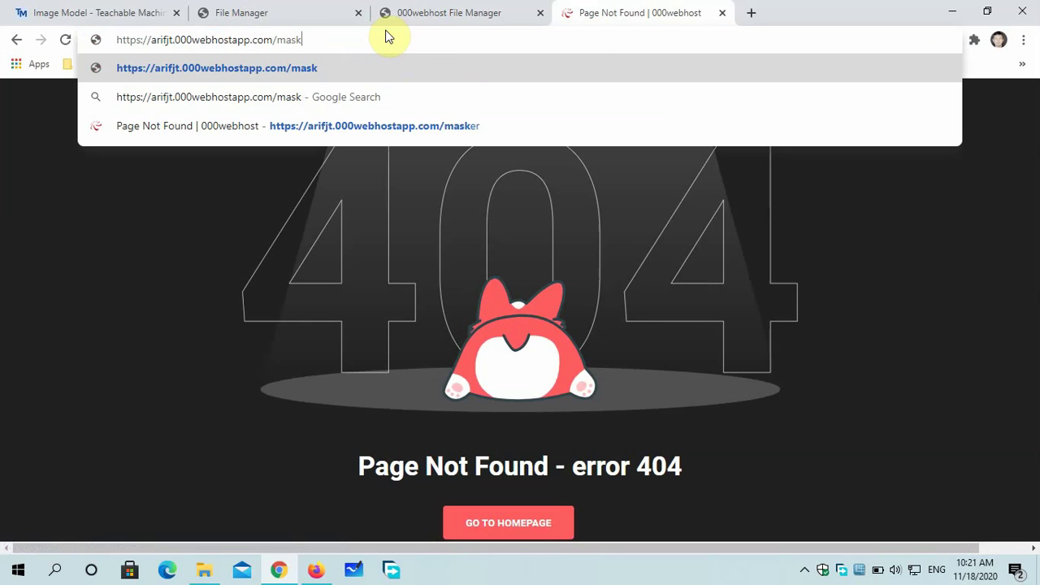
pyautogui.press('Return')
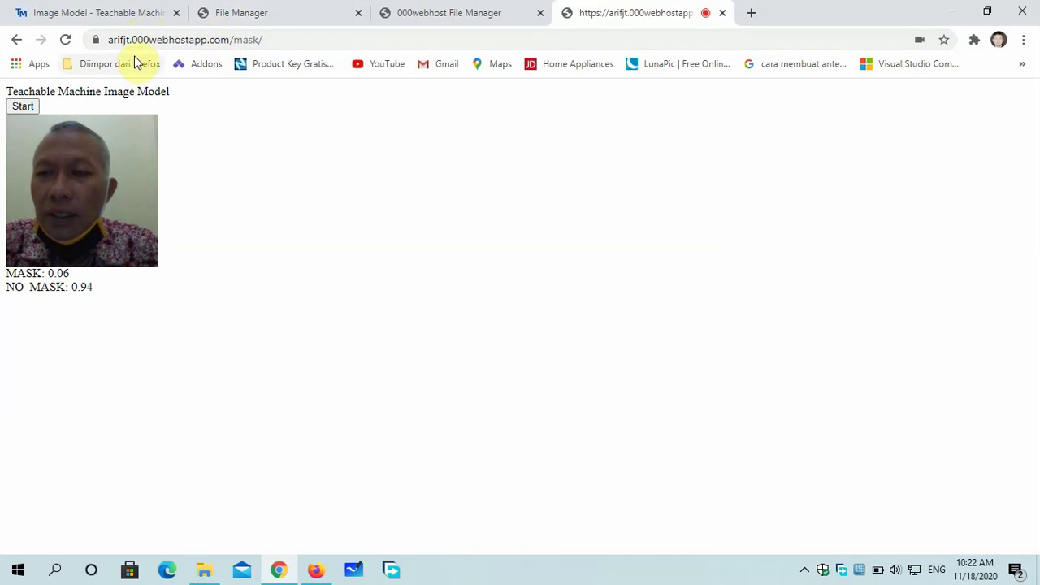
pyautogui.click(274, 39)
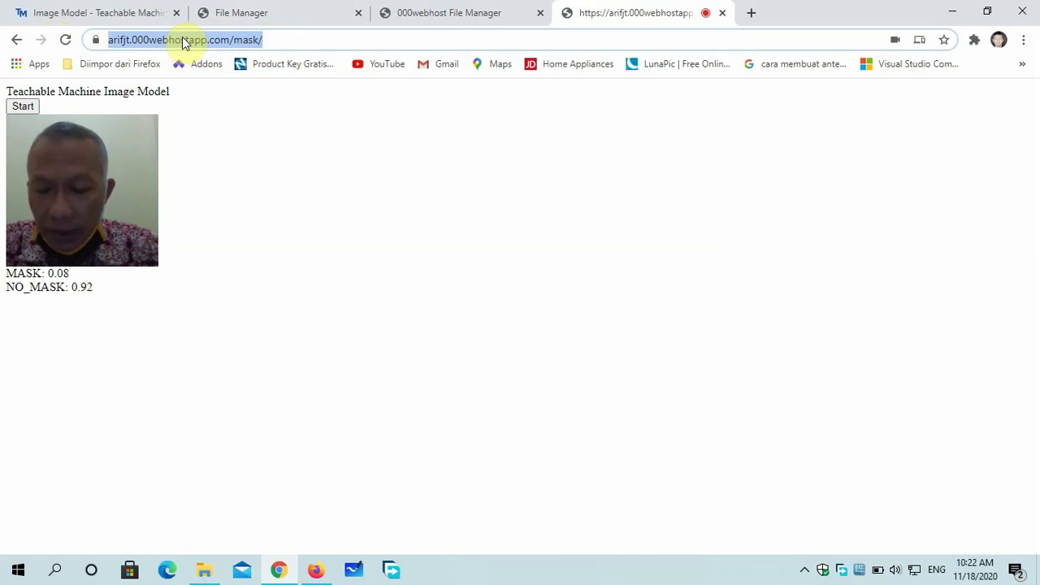
pyautogui.click(277, 40)
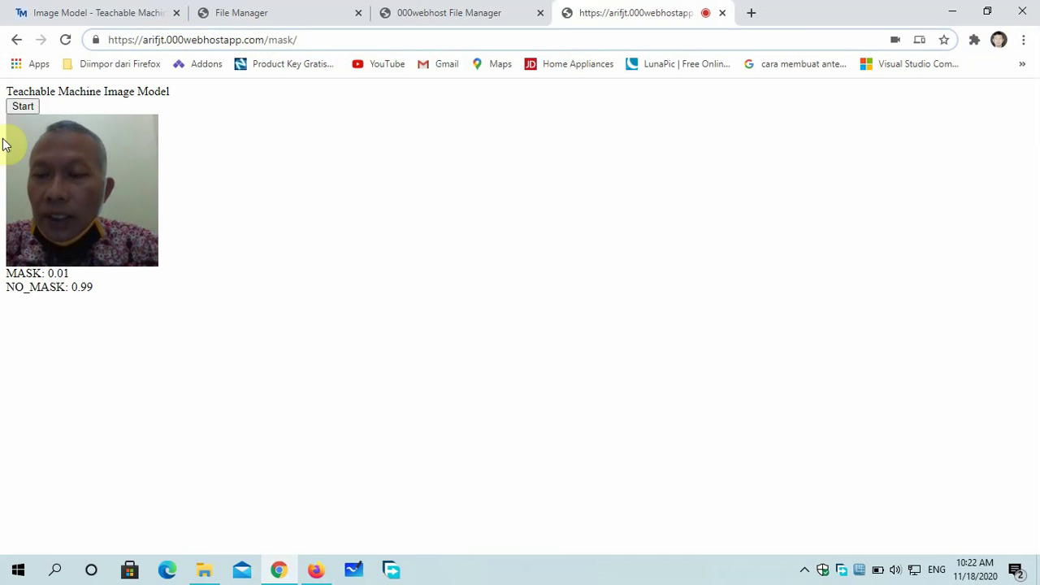